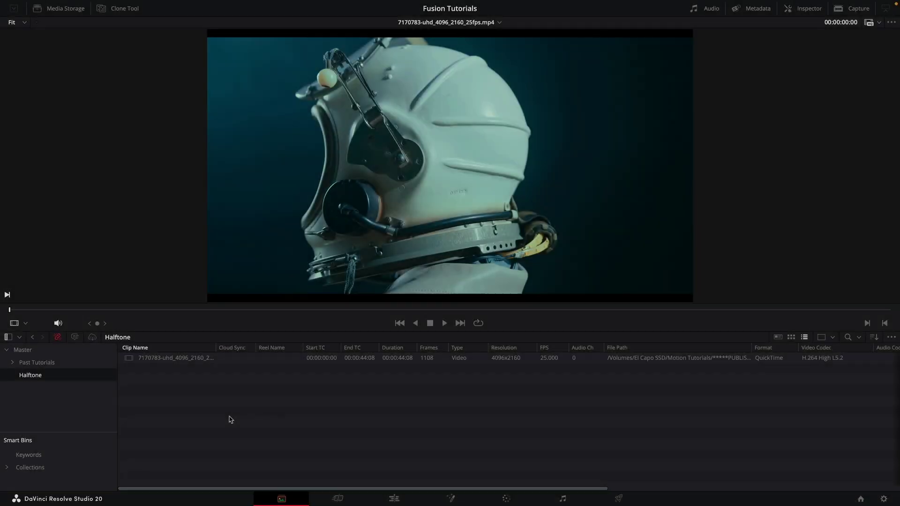
Step: Create a new Fusion composition named Halftone with a frame rate of 25 and a 10-second duration
right_click(164, 399)
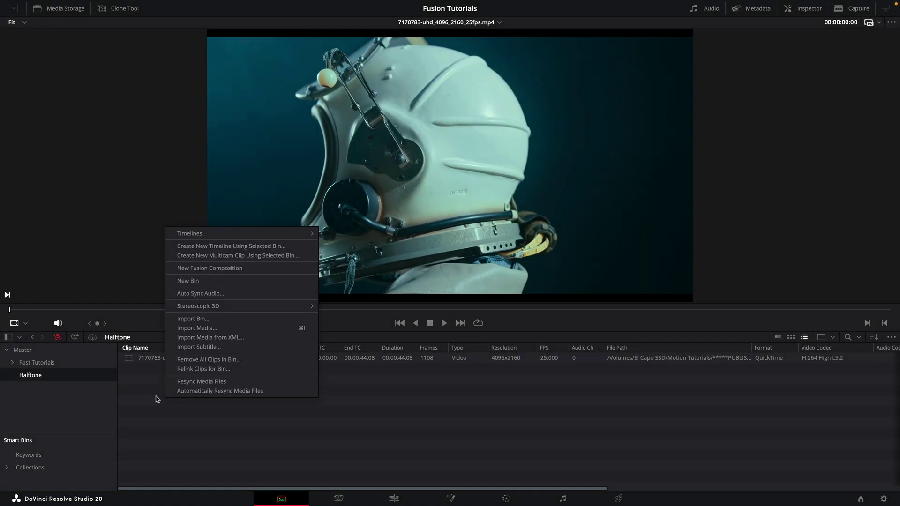
left_click(235, 268)
left_click(446, 268)
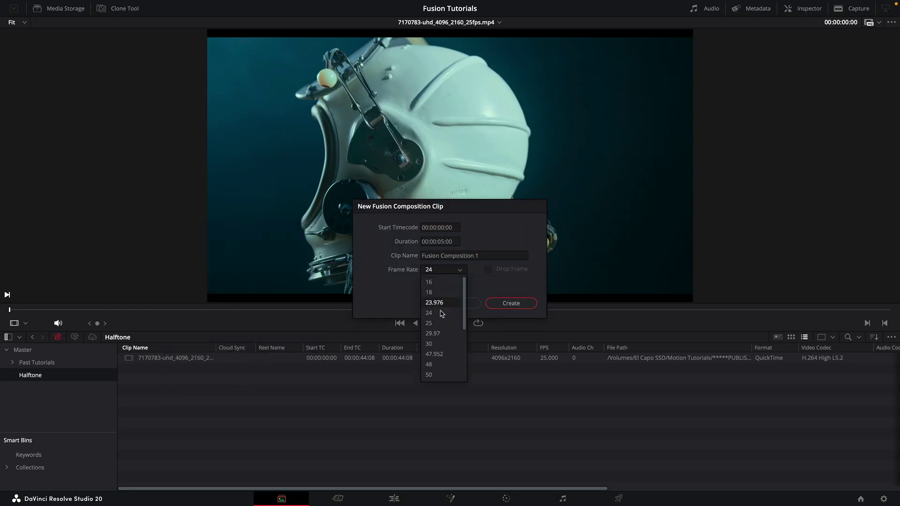
left_click(429, 322)
left_click_drag(498, 256, 399, 256)
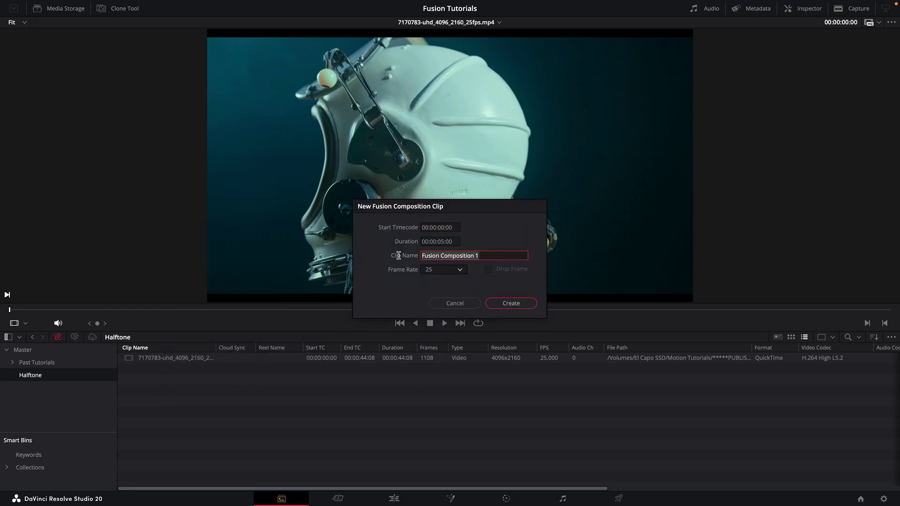
type("Halftone")
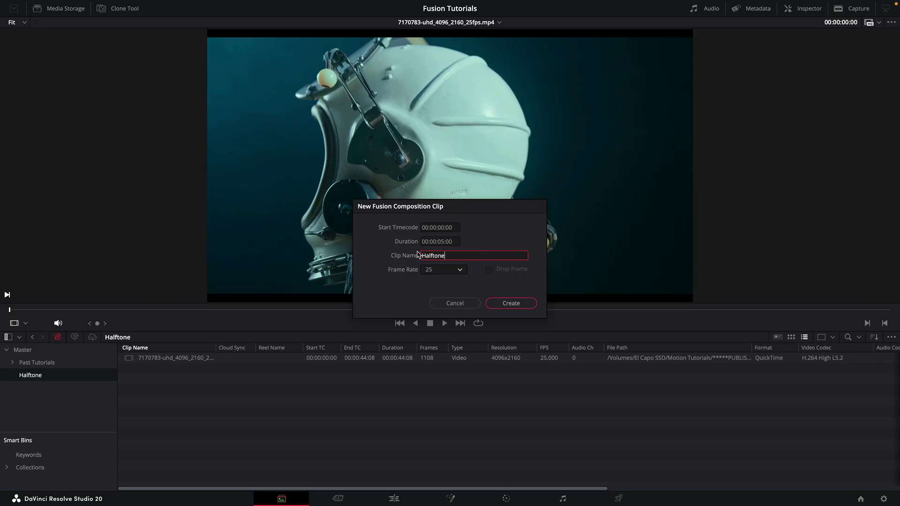
left_click(451, 241)
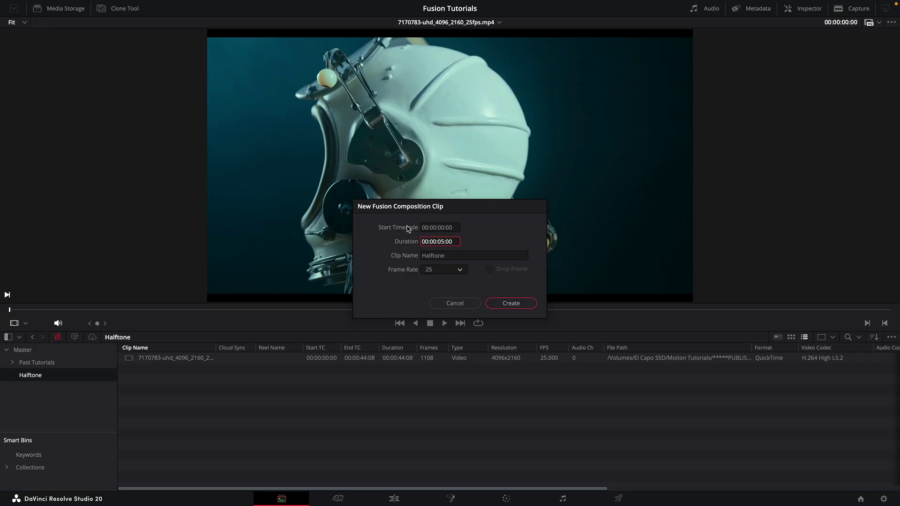
type("1000")
left_click(522, 302)
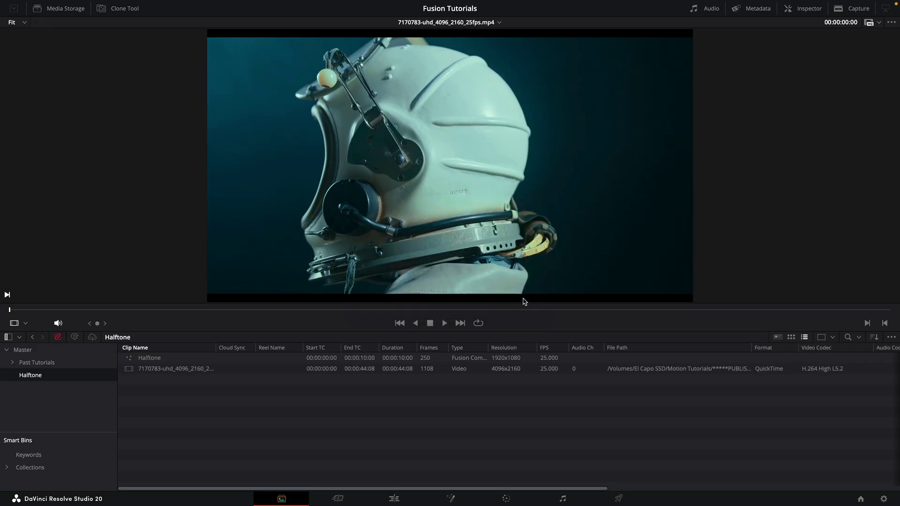
Step: Open the Halftone composition in Fusion and add the 7170783-uhd_4096_2160_25fps.mp4 clip to the node graph
double_click(130, 359)
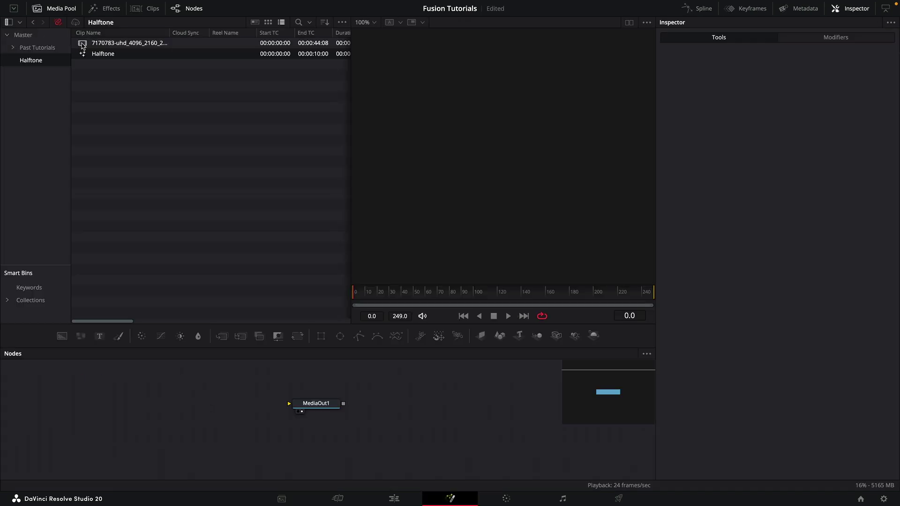
left_click_drag(82, 45, 233, 383)
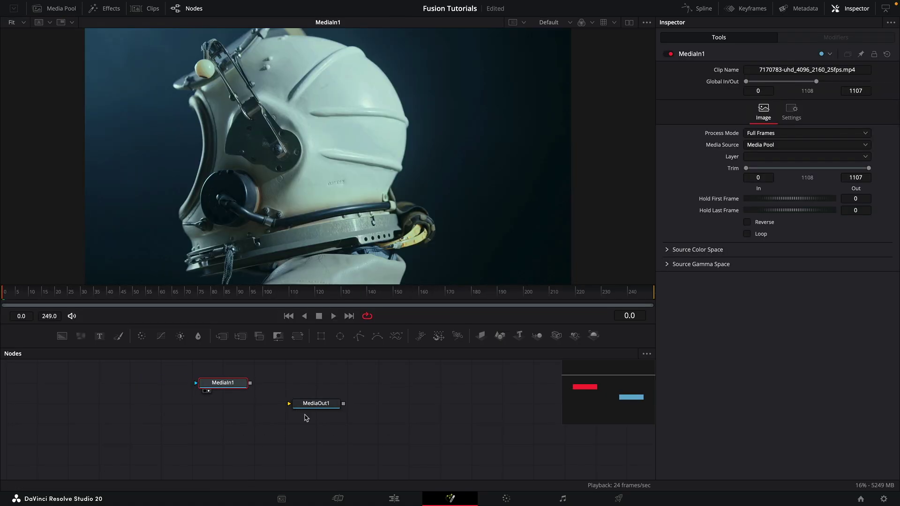
Step: Add an unconnected Background node, disable its auto resolution and set its size to 1000 by 1000
left_click(255, 417)
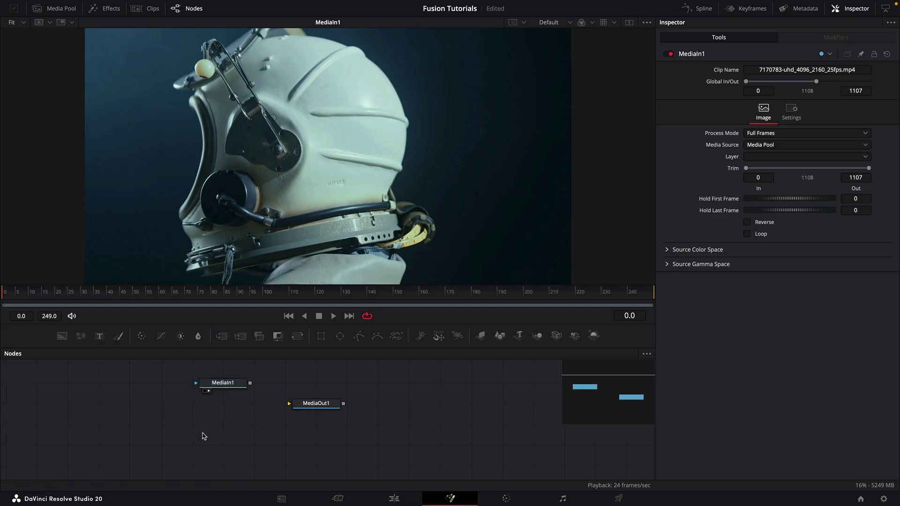
key("shift+space")
type("bg")
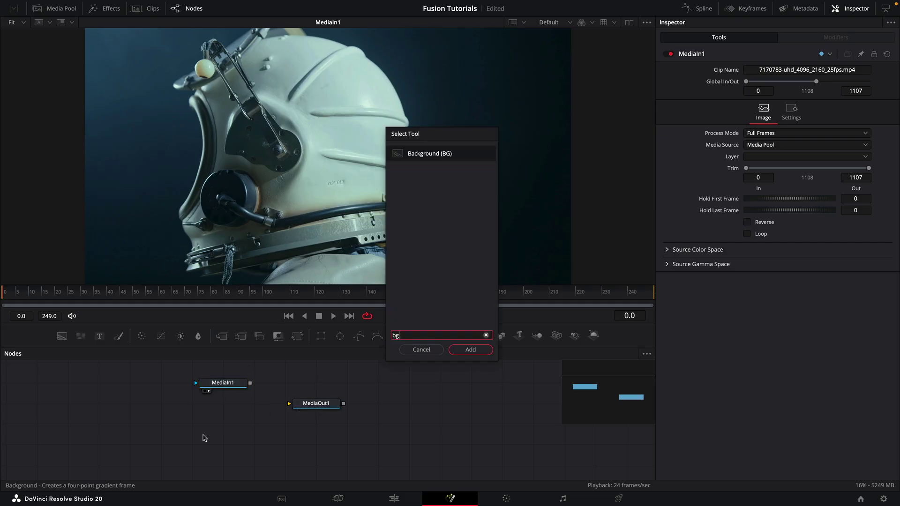
key("Return")
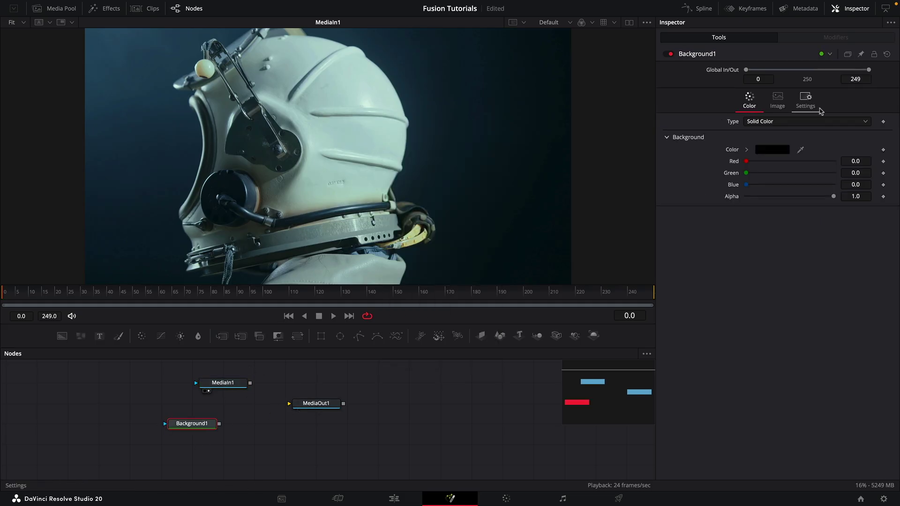
left_click(778, 98)
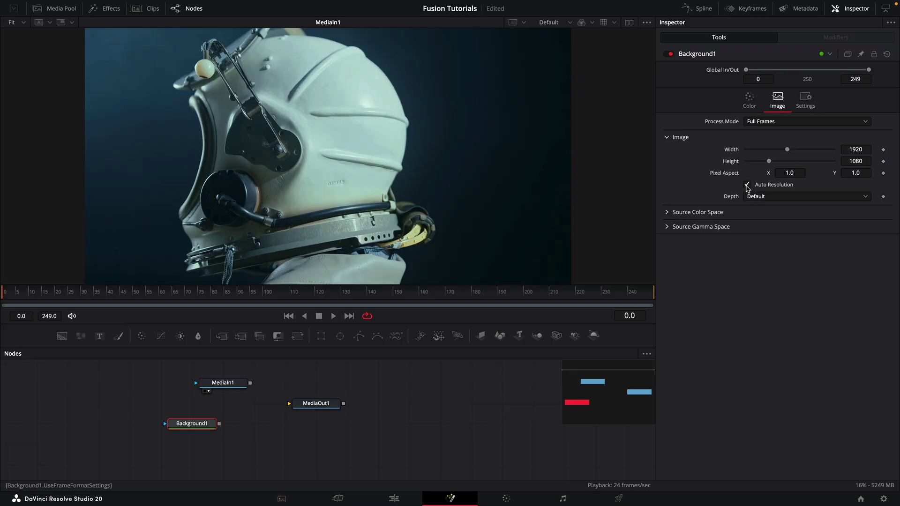
left_click(850, 150)
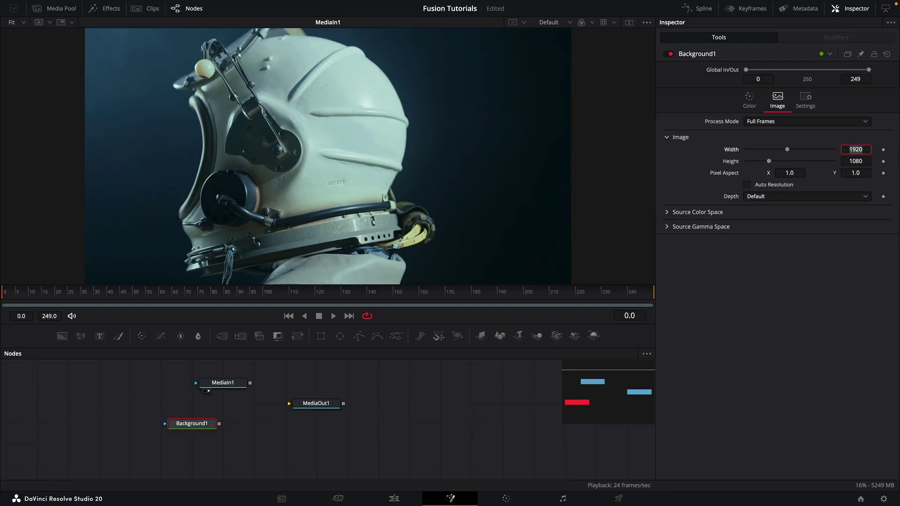
type("1000")
key("Tab")
type("1000")
key("Tab")
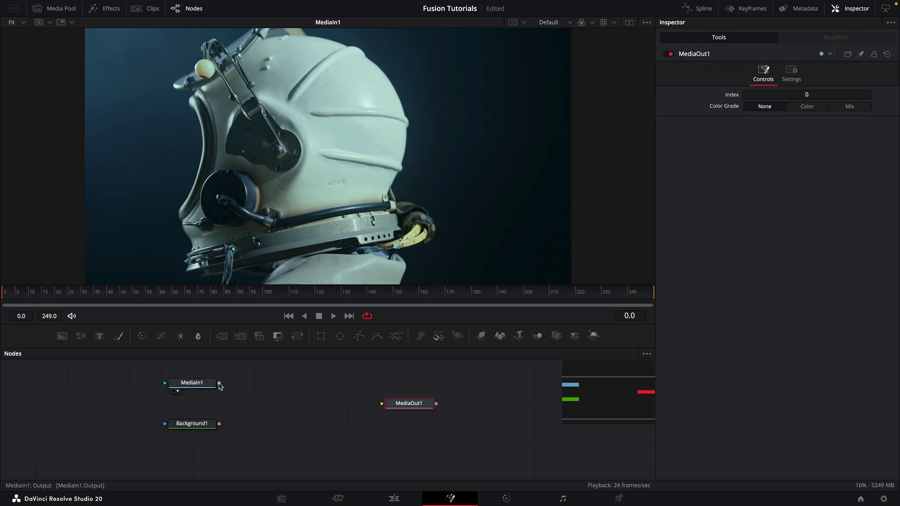
Step: Merge the MediaIn1 footage over Background1, show the merge in the viewer, and set its size to 0.47
left_click_drag(219, 383, 219, 424)
key("2")
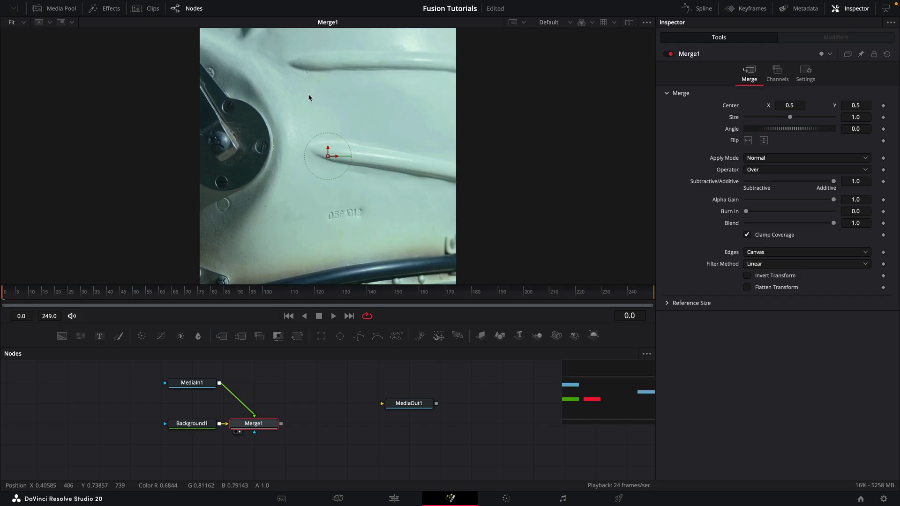
double_click(870, 116)
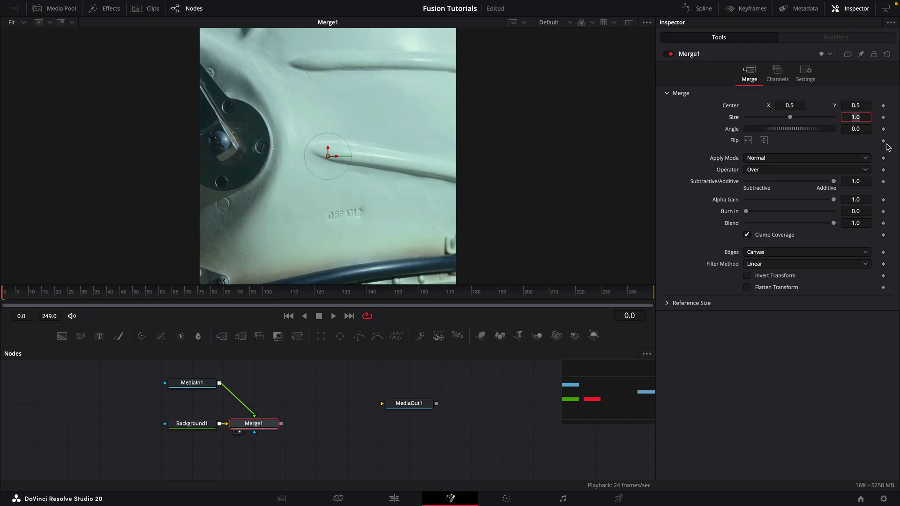
key("BackSpace")
type(".47")
key("Tab")
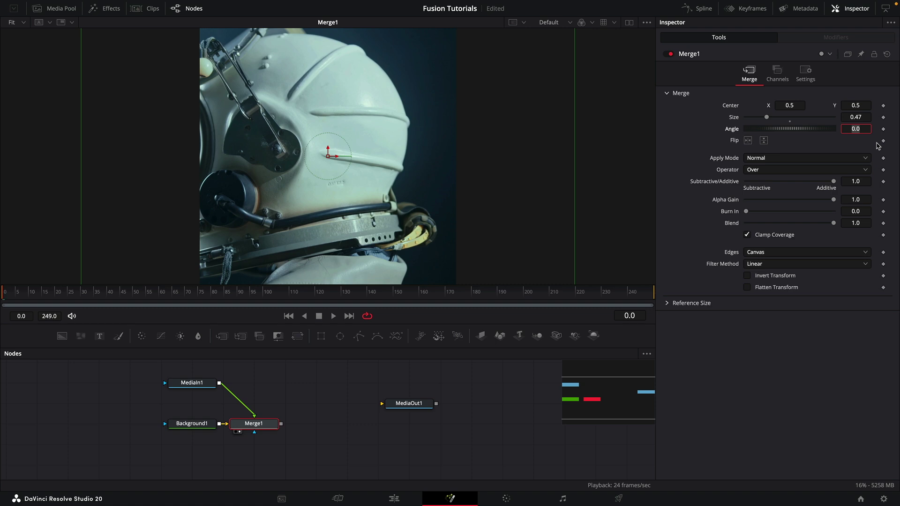
scroll(418, 209, "down", 2)
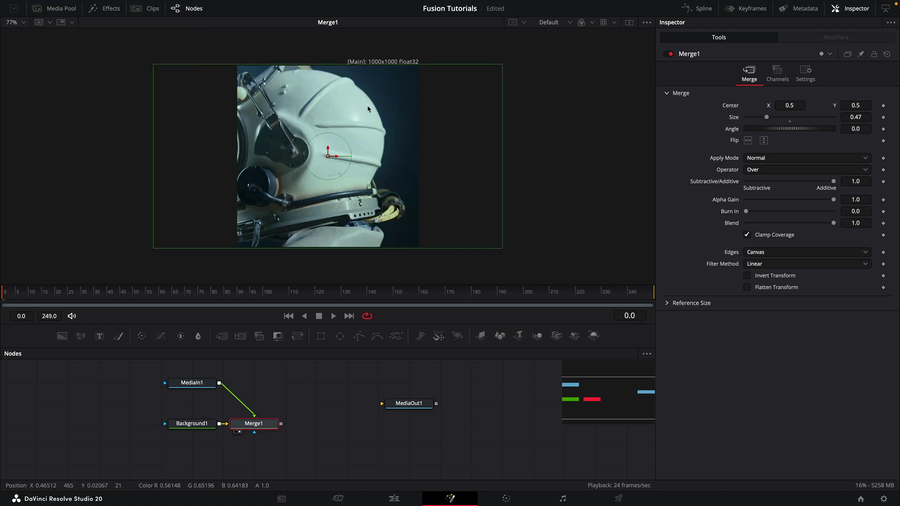
Step: Trim MediaIn1 to start at frame 150 and move the playhead to frame 237
left_click(197, 384)
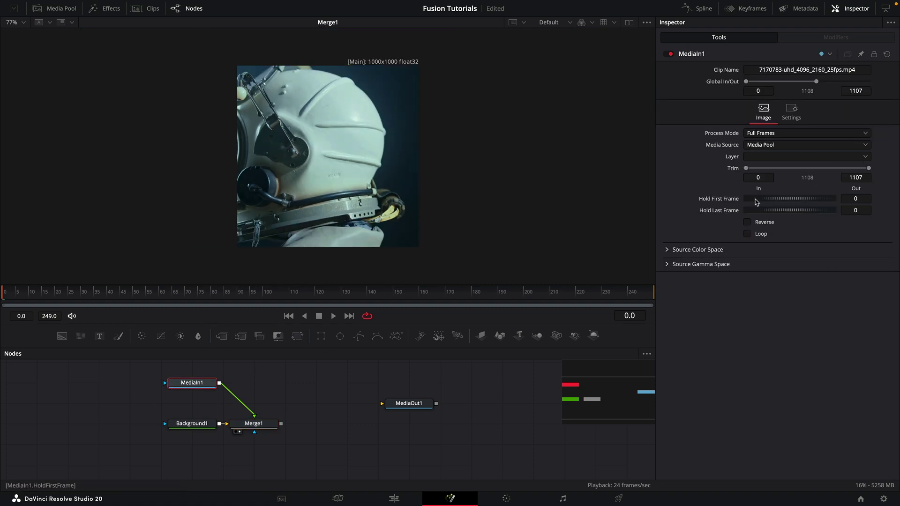
left_click(763, 177)
key("Tab")
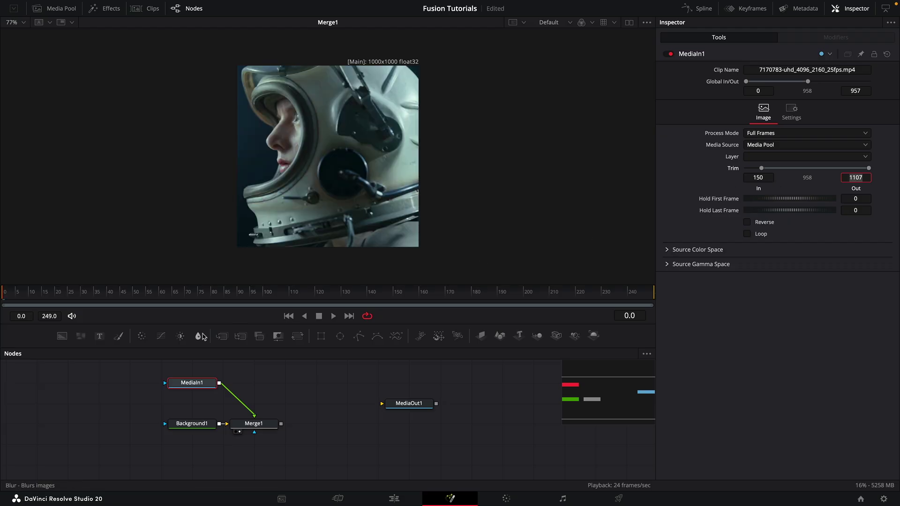
left_click_drag(157, 307, 620, 315)
Step: Add a second, white Background node above MediaIn1, mask it with an Ellipse, and show it in the viewer
left_click_drag(292, 382, 324, 419)
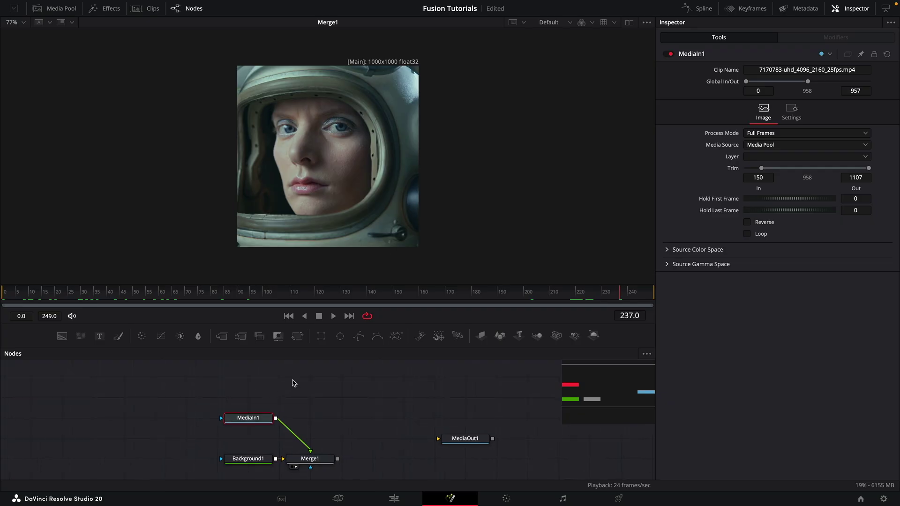
left_click(291, 379)
key("b")
left_click(772, 150)
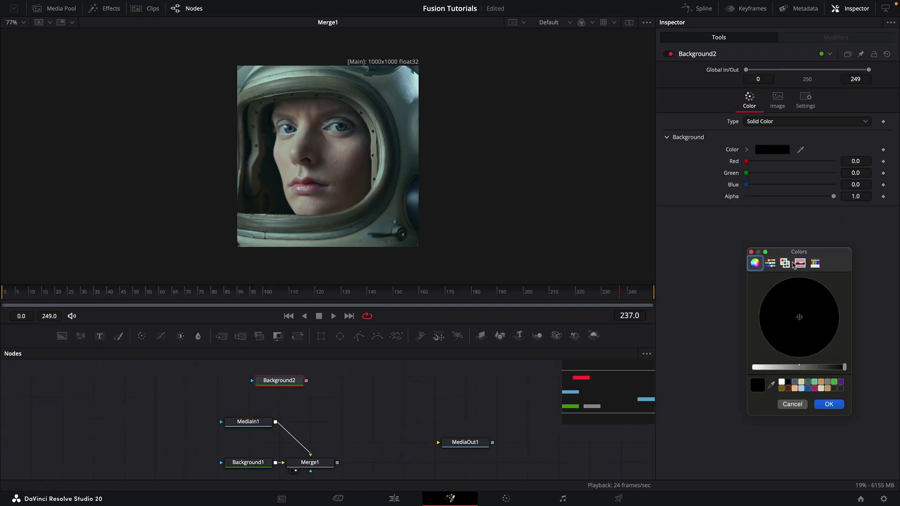
left_click(781, 381)
key("Return")
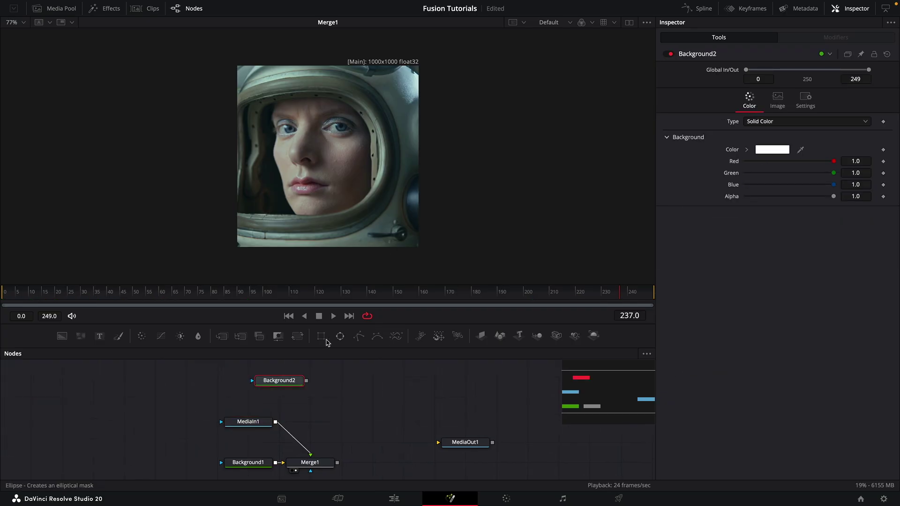
left_click(340, 336)
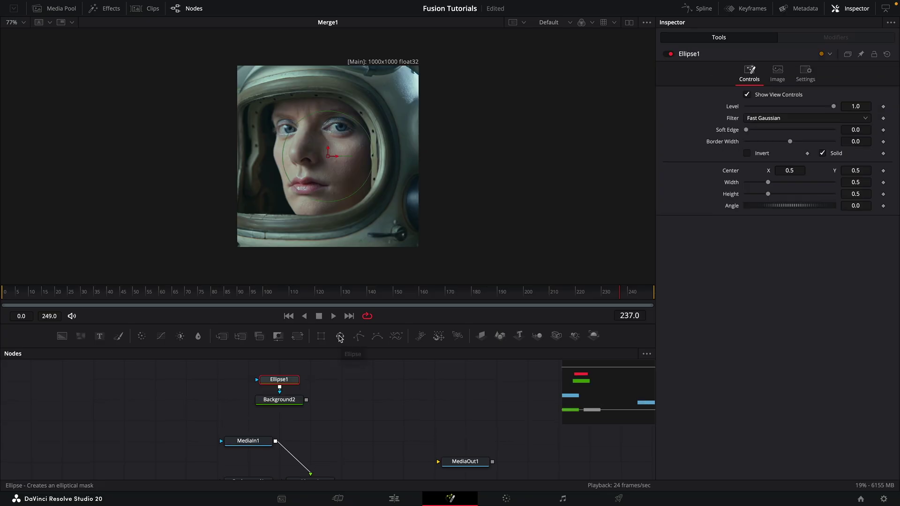
left_click_drag(284, 403, 369, 202)
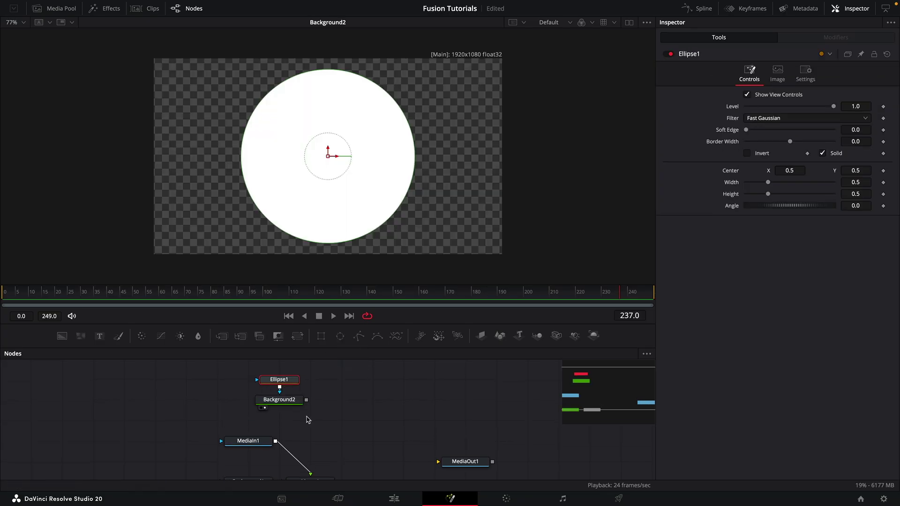
Step: Add a Merge node after Background2 and connect Background1, swapping the inputs so the white circle is the foreground
left_click(282, 402)
left_click_drag(371, 399, 323, 380)
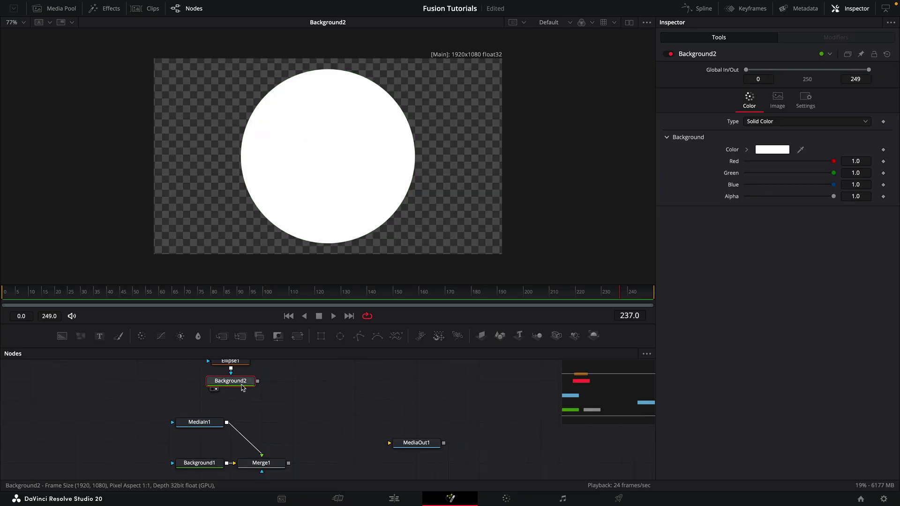
key("shift+space")
type("mrg")
key("Return")
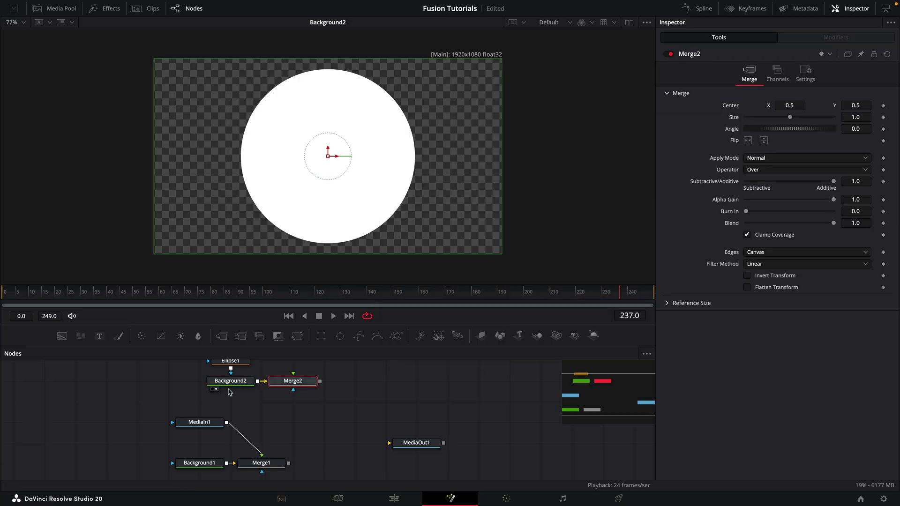
left_click_drag(227, 463, 301, 384)
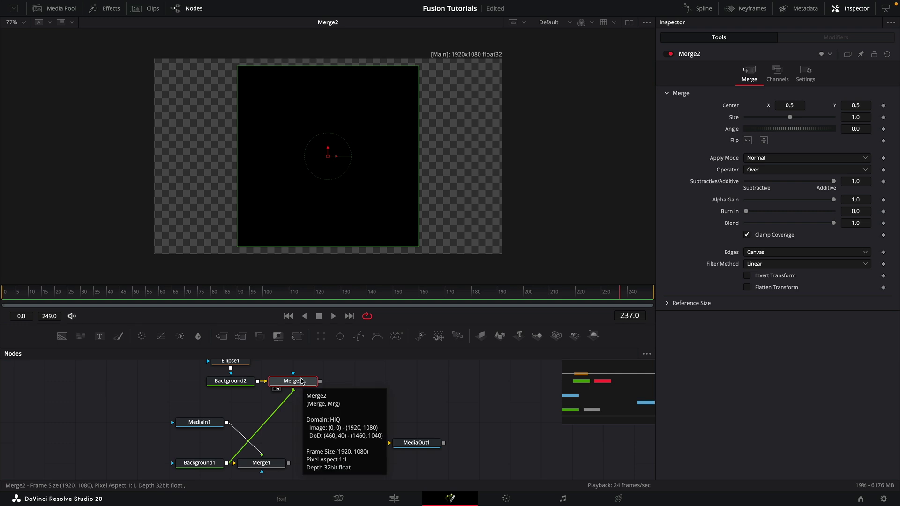
key("ctrl+t")
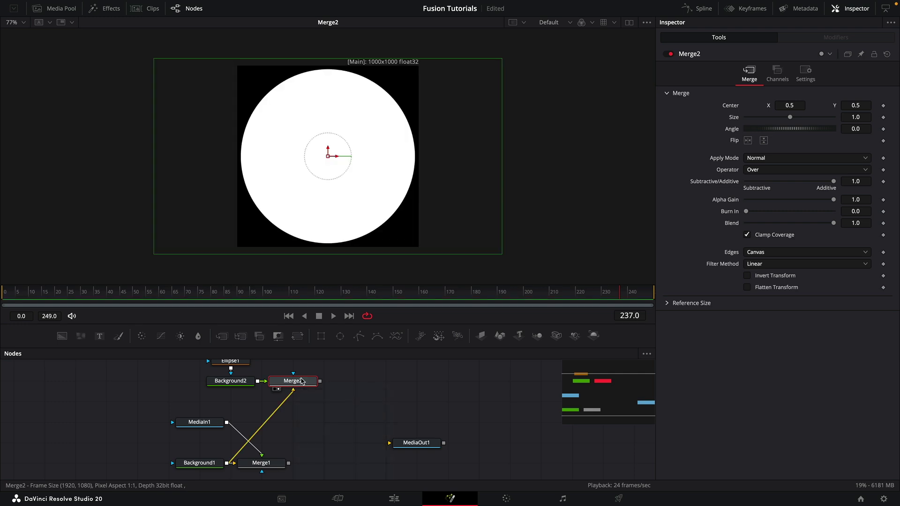
scroll(303, 382, "up", 1)
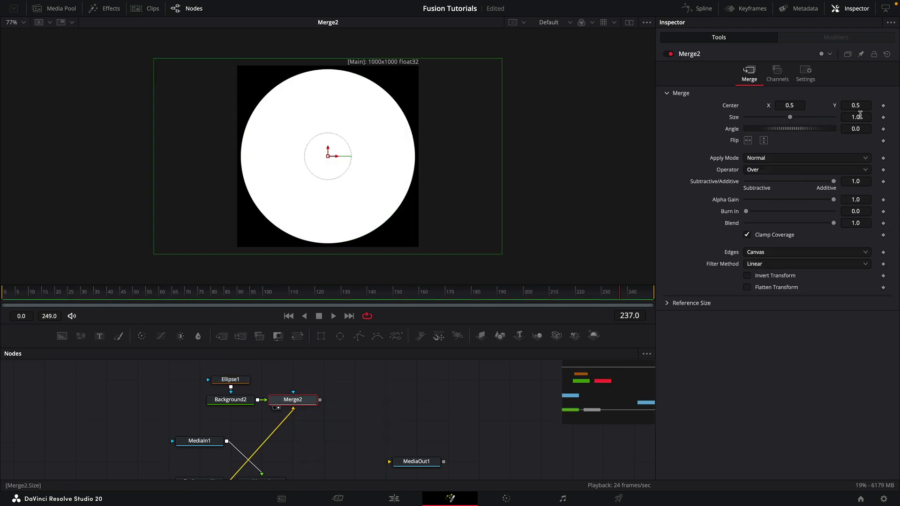
Step: Set the Merge2 size to 0.75 to shrink the white circle
left_click(868, 117)
key("BackSpace")
type(".75")
key("Return")
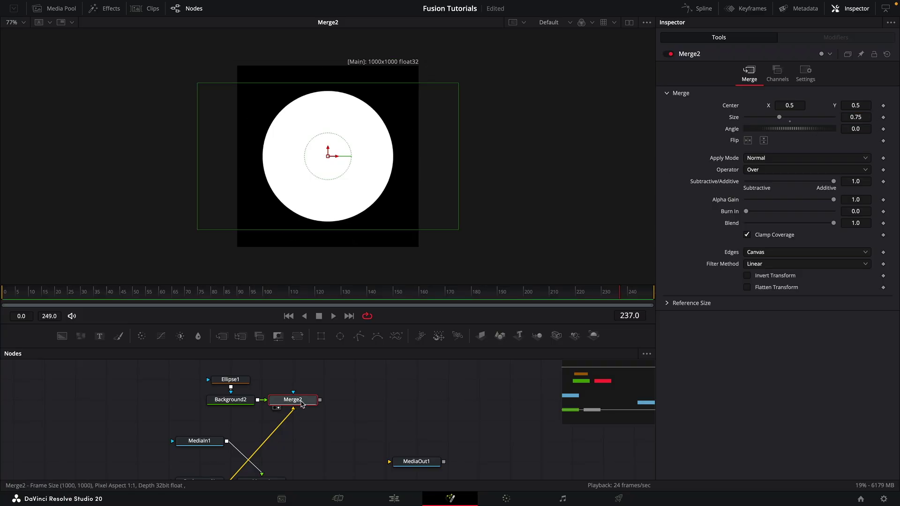
Step: Add a Transform node after Merge2 and rename it Xf
key("shift+space")
type("xf")
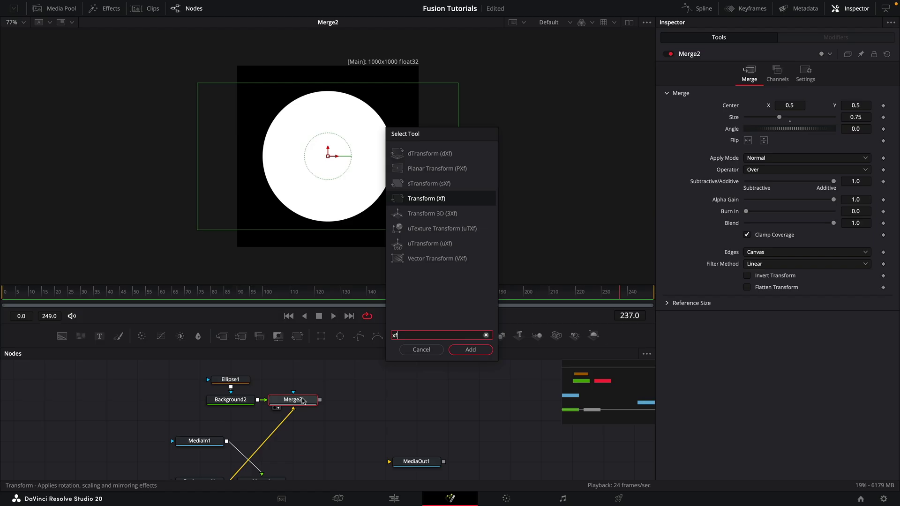
key("Return")
key("F2")
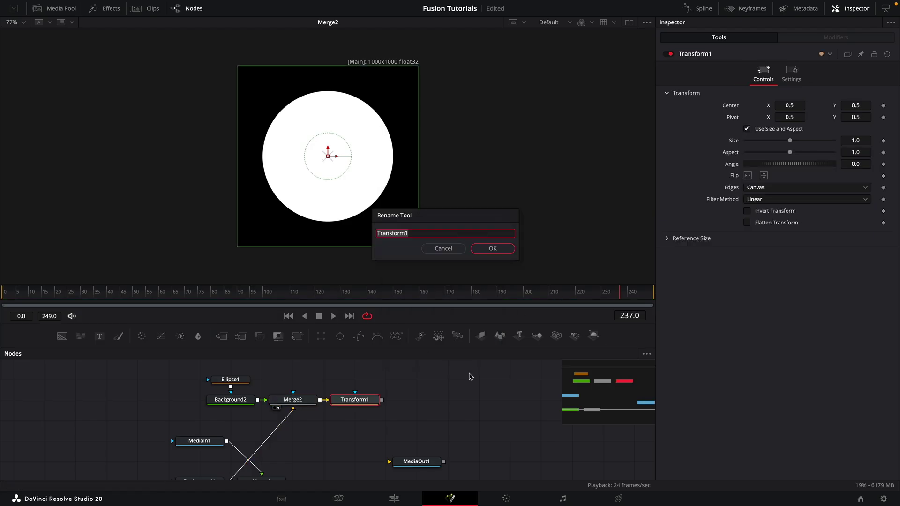
type("Xf")
key("Return")
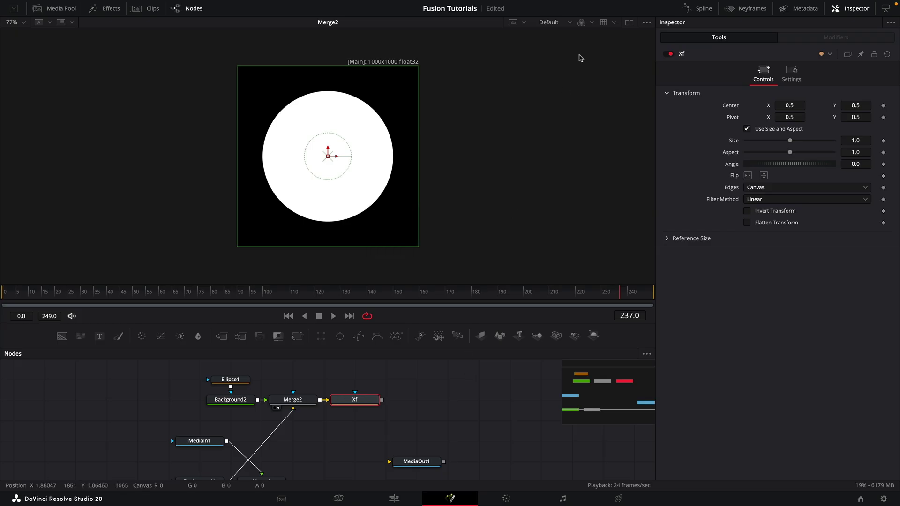
Step: Set the pivot of the Xf transform to X 0 and Y 0
left_click(797, 117)
type("0")
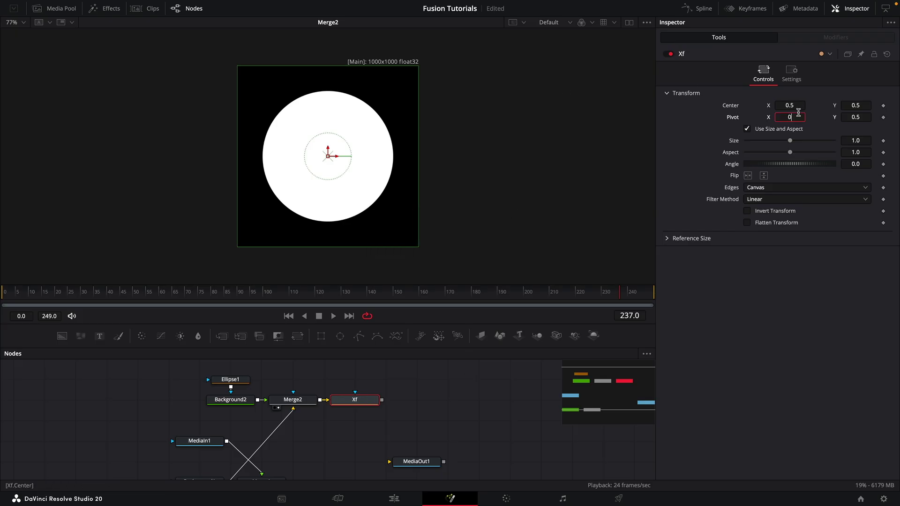
key("Tab")
type("0")
key("Tab")
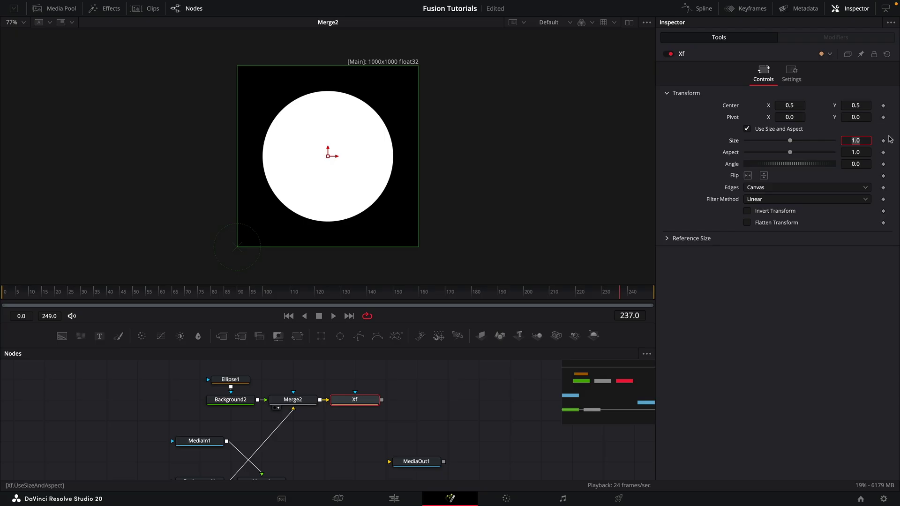
Step: Set the Xf size to 0.025 and show the Xf node in the viewer
type(".")
key("Tab")
left_click(362, 401)
key("2")
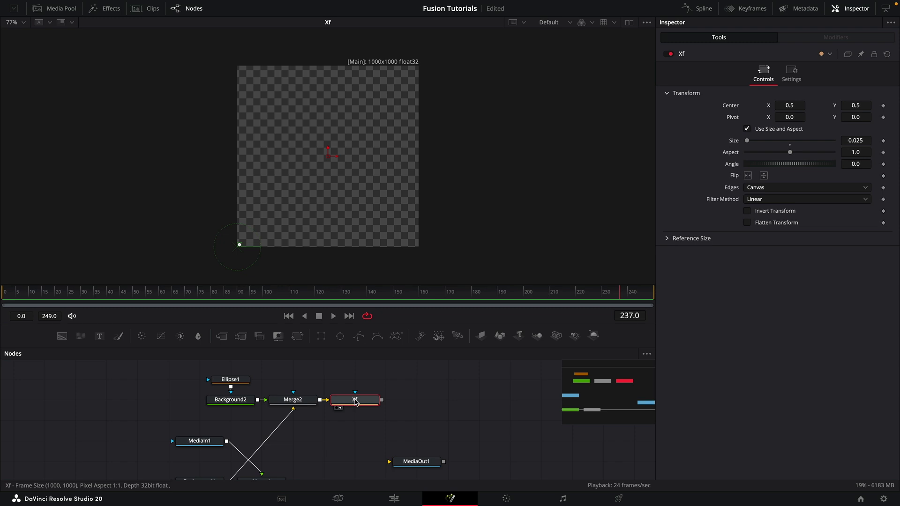
Step: Add a Duplicate node after Xf and drive its Copies with the expression 1 / Xf.Size
key("shift+space")
type("du")
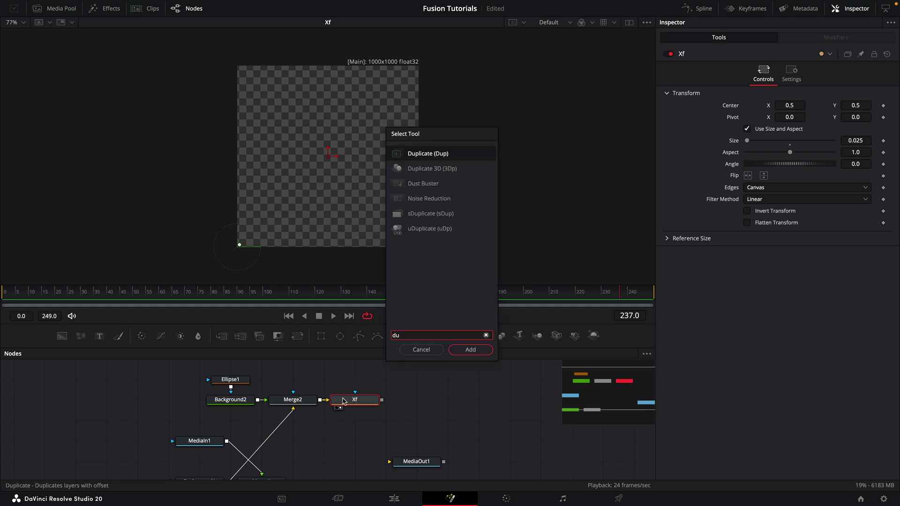
key("Return")
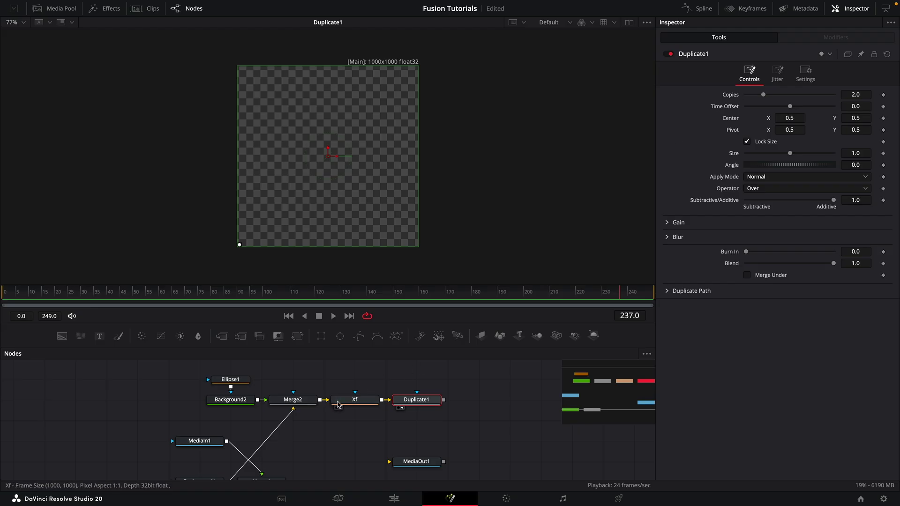
right_click(730, 94)
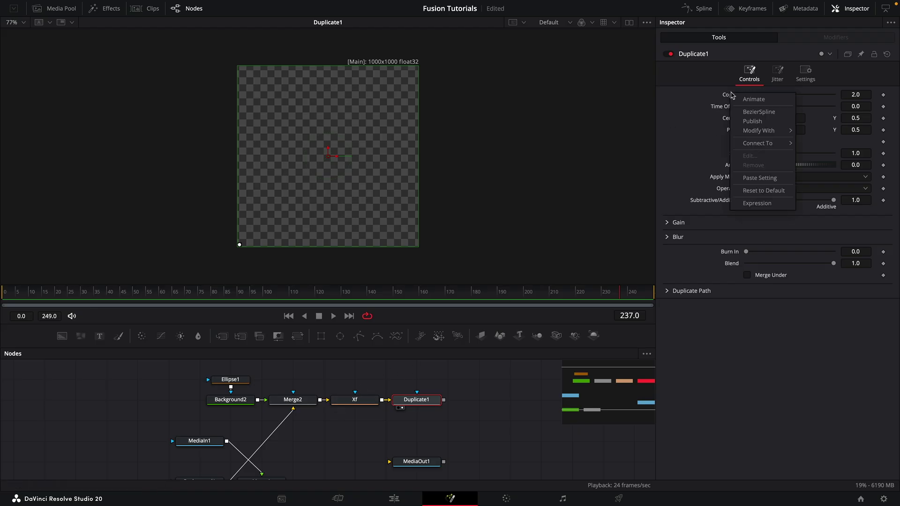
left_click(756, 203)
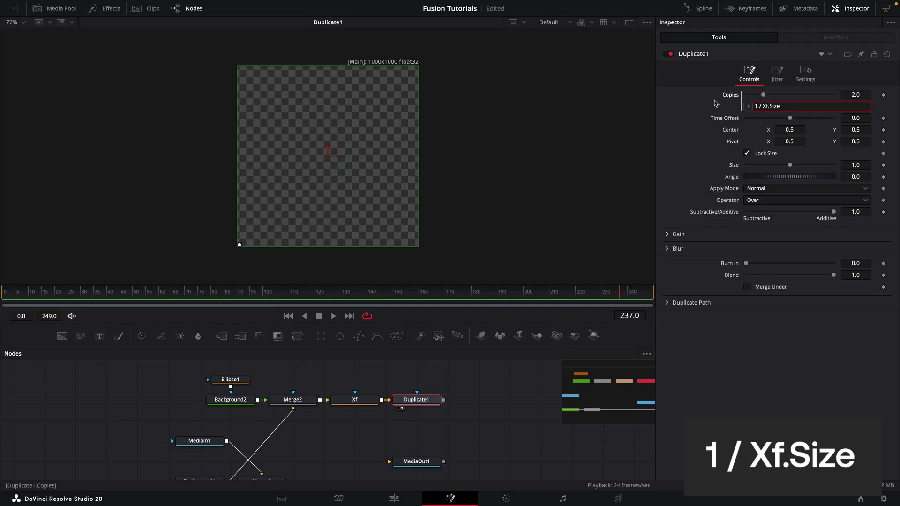
key("Tab")
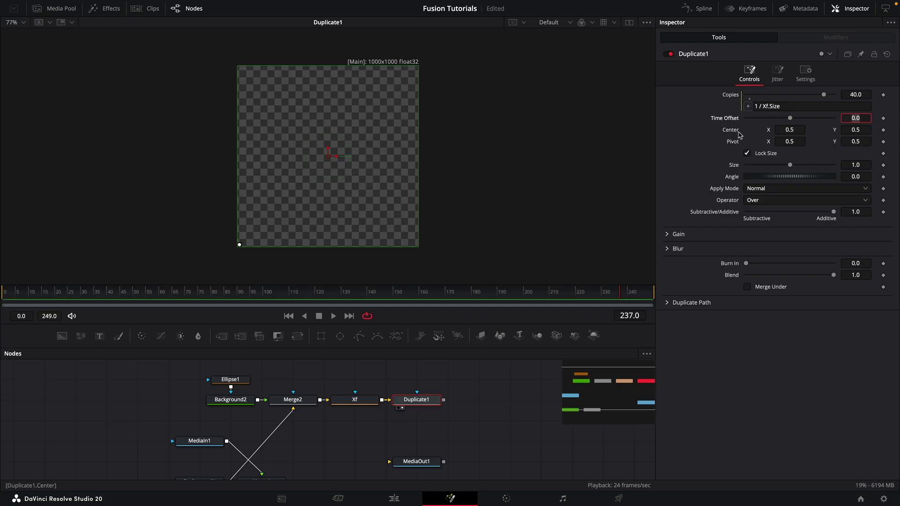
Step: Give Duplicate1's Center the expression Point(0.5 + Xf.Size, 0.5) to repeat the dot in a horizontal row
right_click(727, 131)
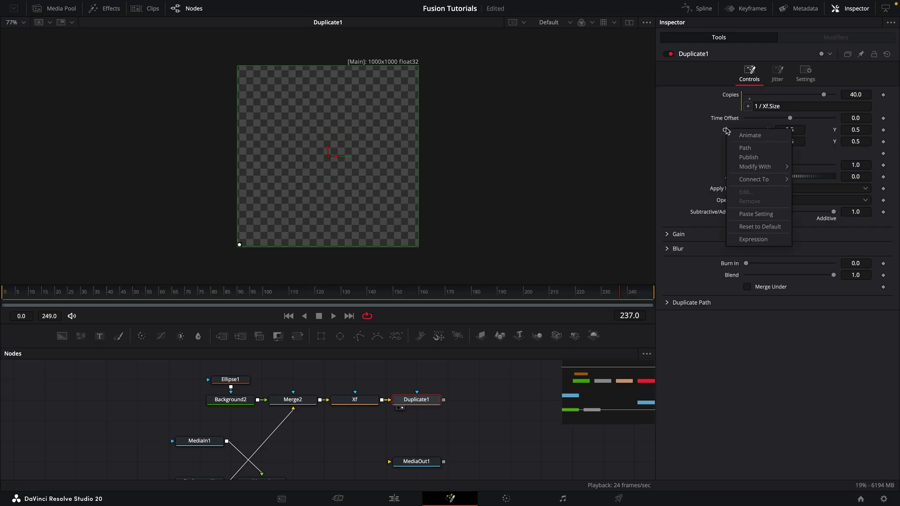
left_click(750, 240)
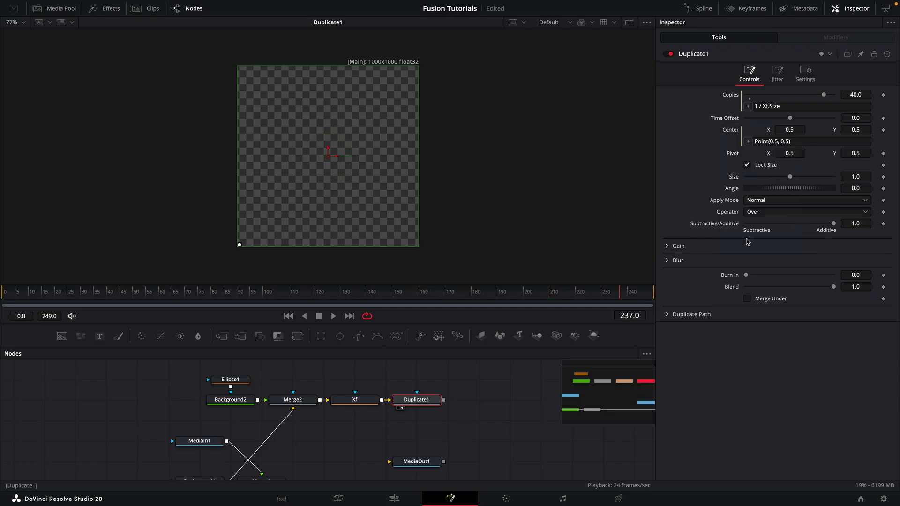
left_click(777, 139)
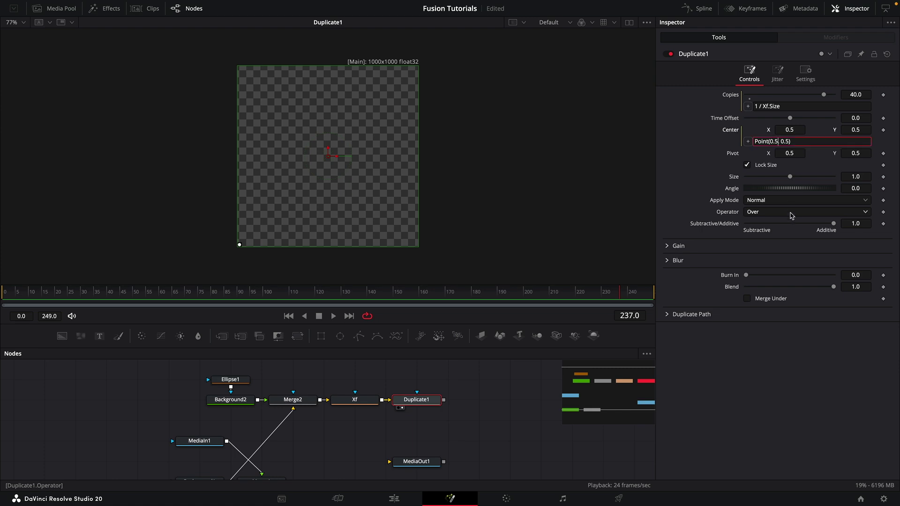
type("+")
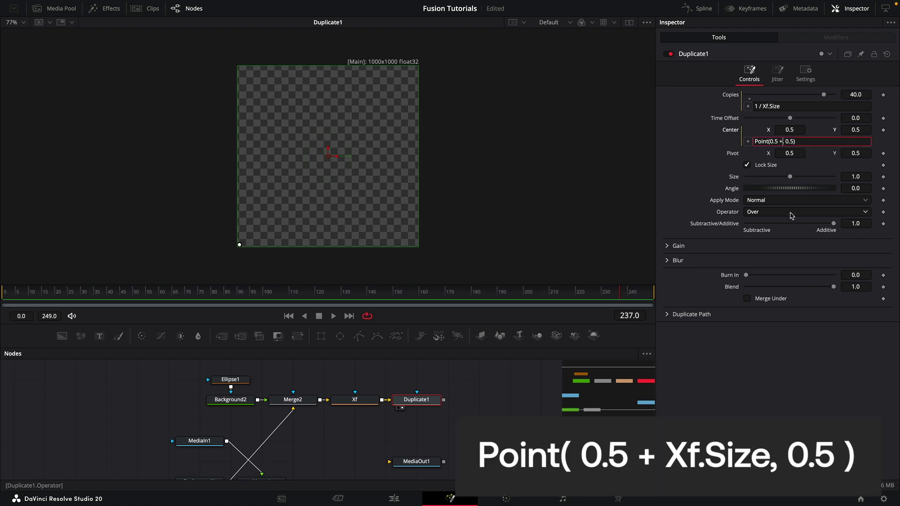
type("Xf.Size")
key("Tab")
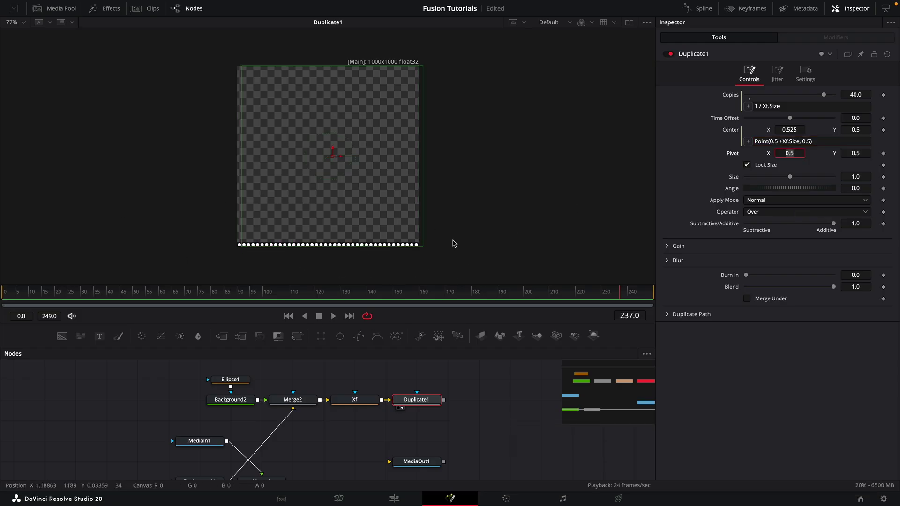
Step: Paste a copy of Duplicate1 after it and set the copy's Center expression to Point(0.5, 0.5 + Xf.Size)
left_click(421, 402)
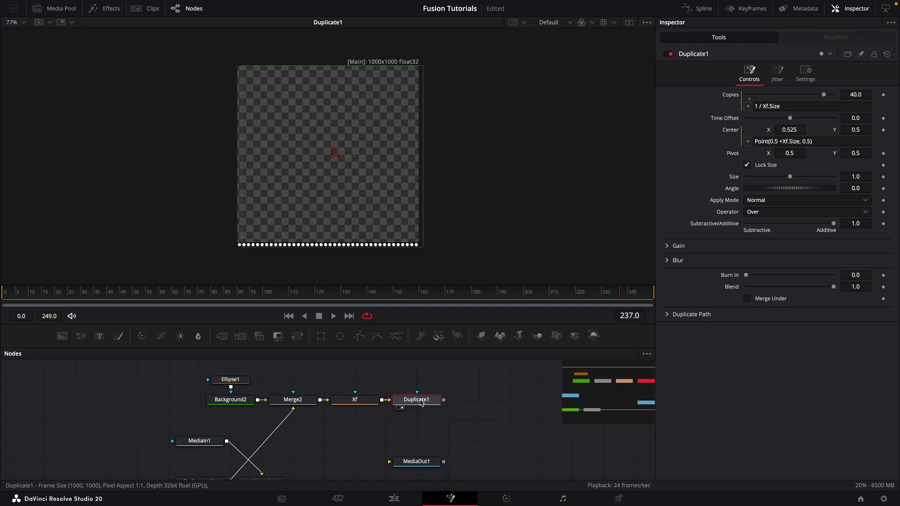
key("ctrl+v")
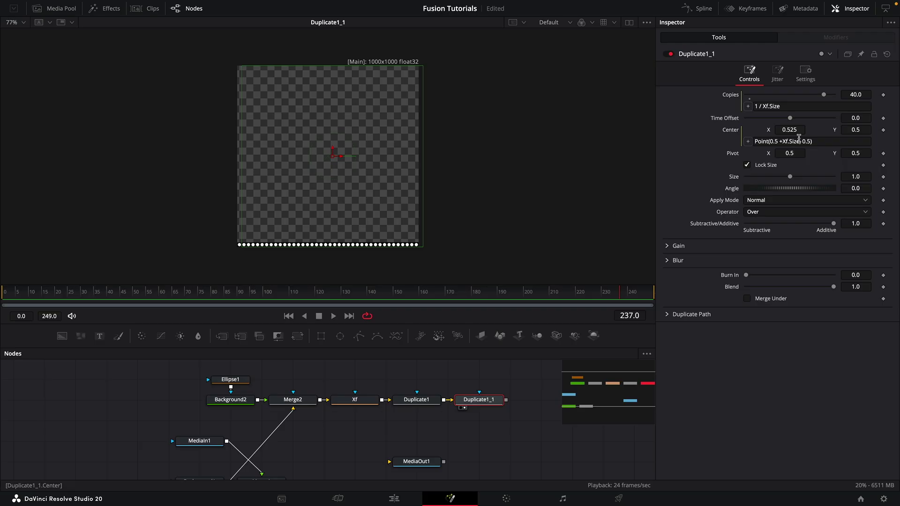
left_click_drag(799, 140, 779, 141)
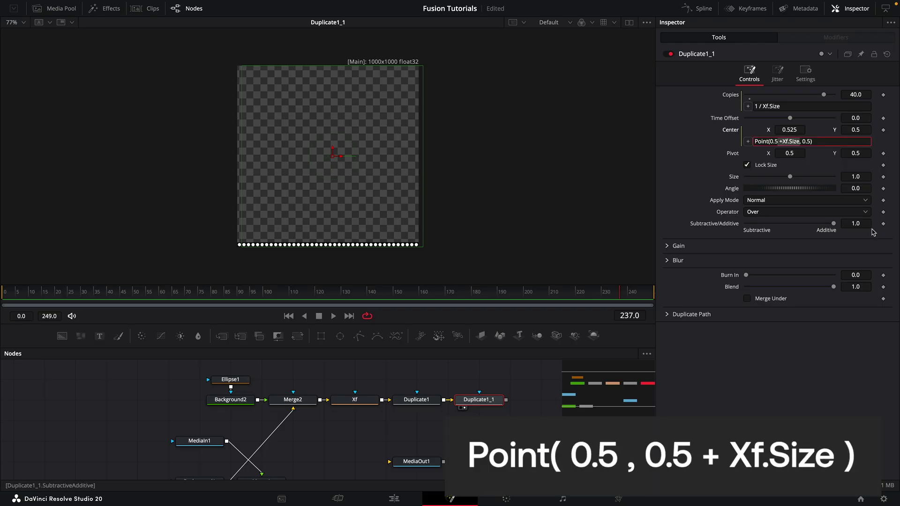
key("BackSpace")
key("Tab")
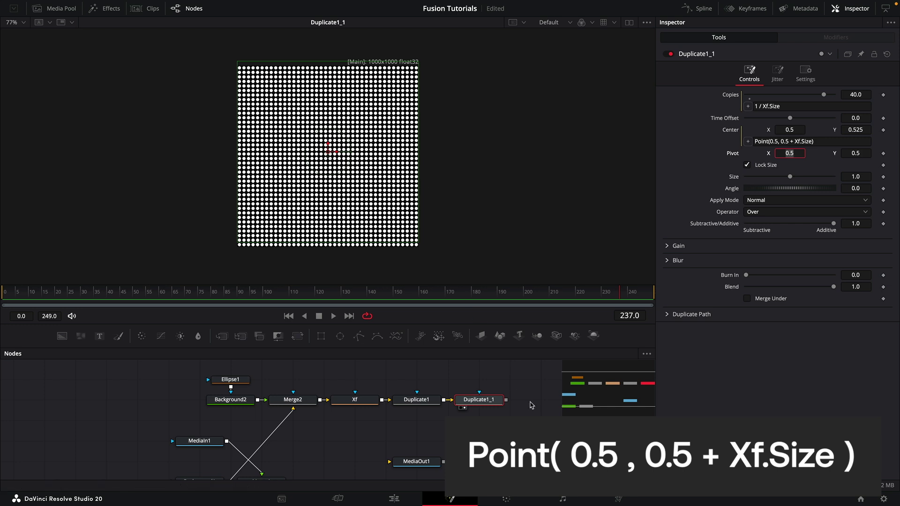
Step: Add a Merge node after Duplicate1_1 and connect Background1, swapping the inputs so the dot grid is the foreground
left_click_drag(530, 401, 389, 382)
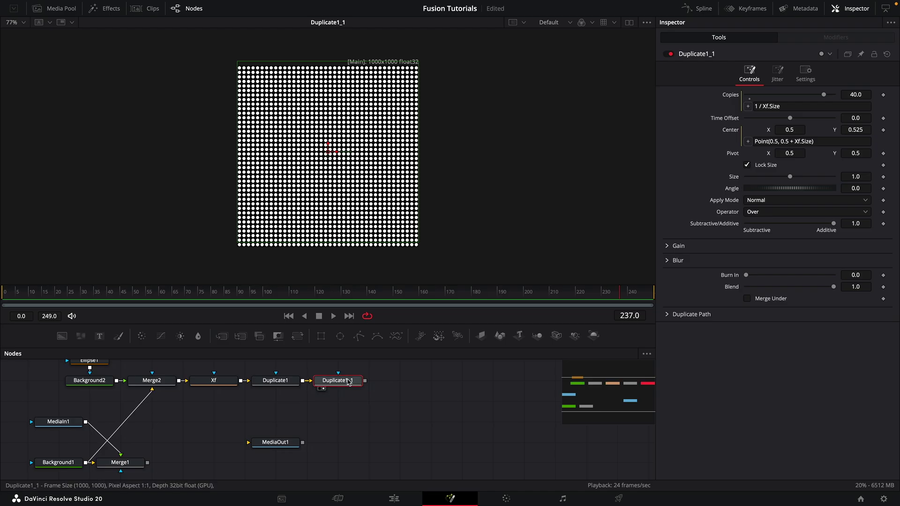
key("shift+space")
type("mrg")
key("Return")
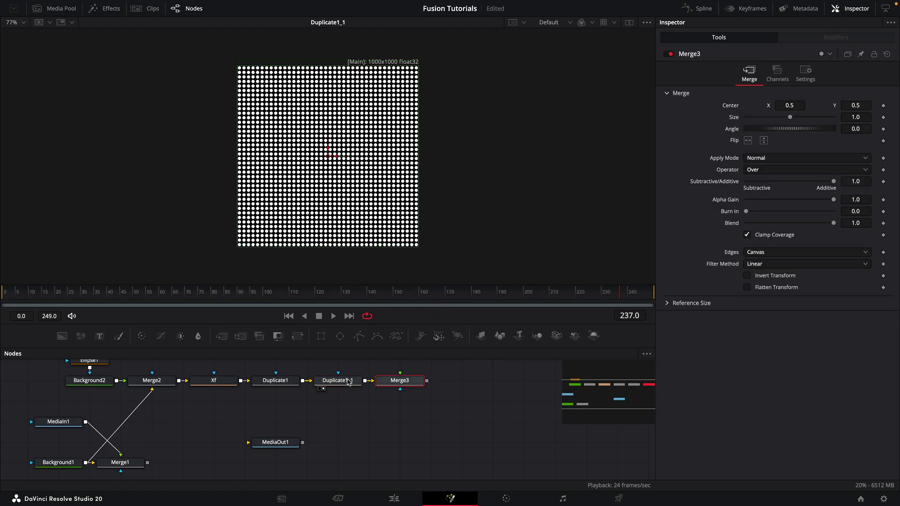
left_click_drag(408, 383, 407, 383)
key("1")
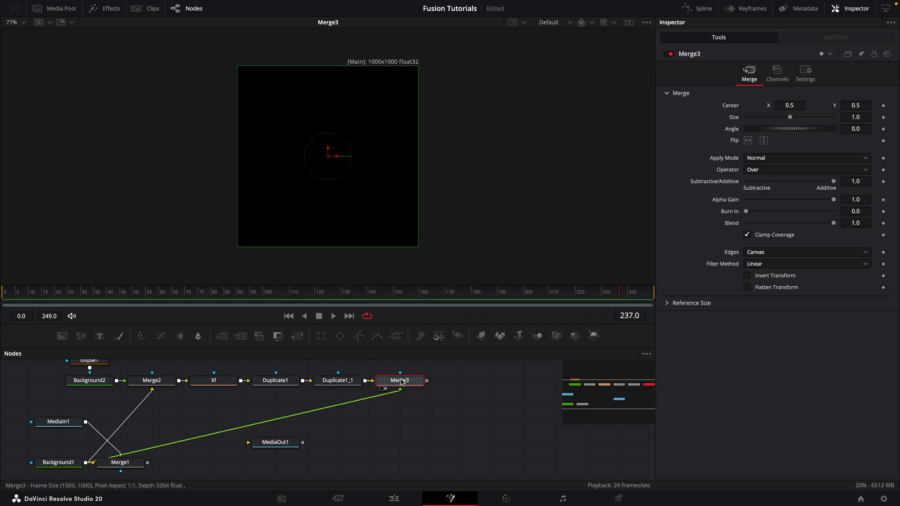
key("ctrl+t")
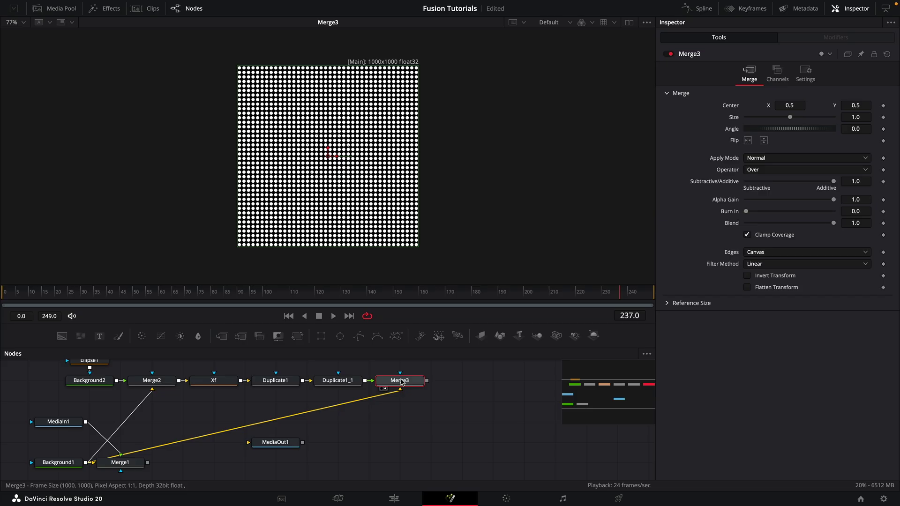
Step: Space out MediaOut1 and Merge1 in the node graph, and connect Merge1's output to Merge3's Effect Mask input
left_click_drag(286, 445, 379, 465)
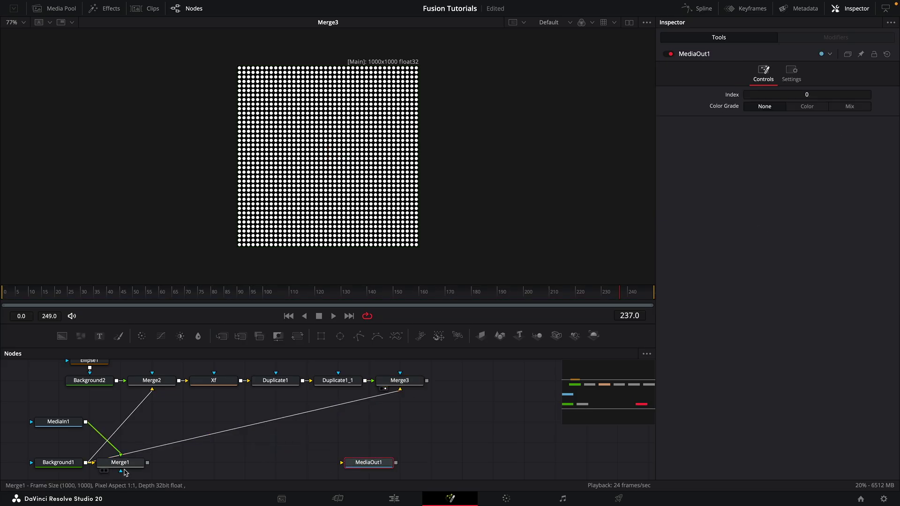
left_click_drag(130, 464, 254, 464)
key("1")
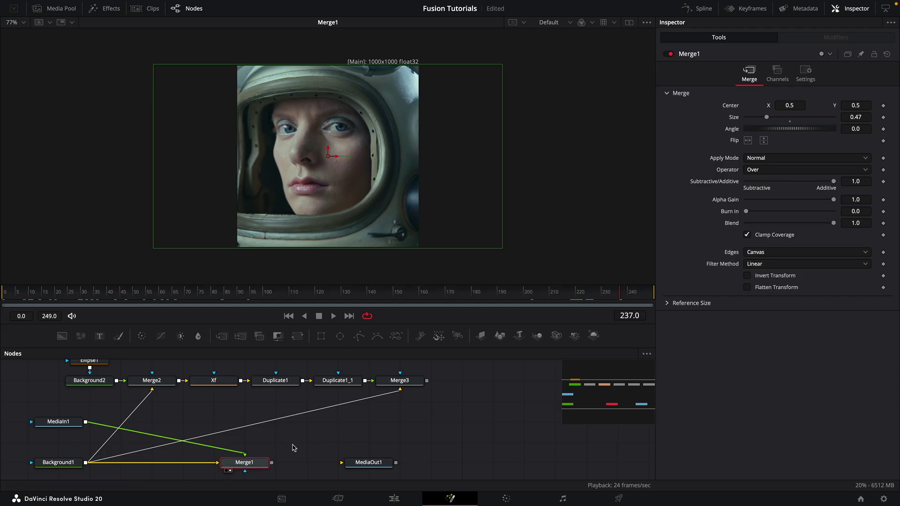
left_click_drag(271, 462, 397, 382)
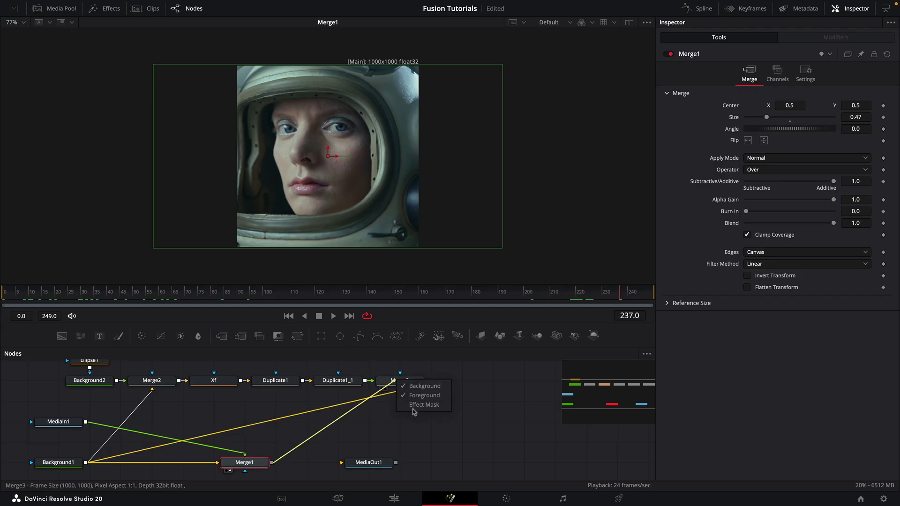
left_click(415, 406)
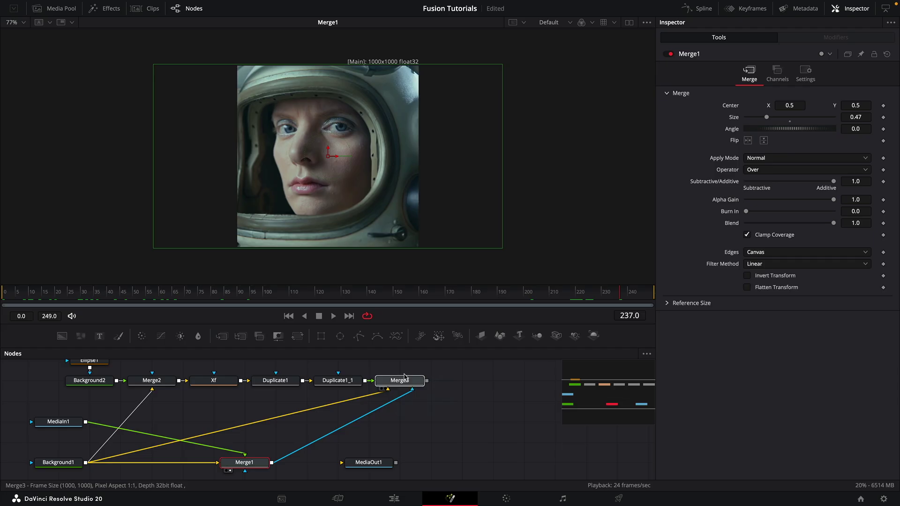
Step: Show Merge3 in the viewer and set its mask channel to Luminance
left_click_drag(336, 114, 338, 117)
left_click(409, 379)
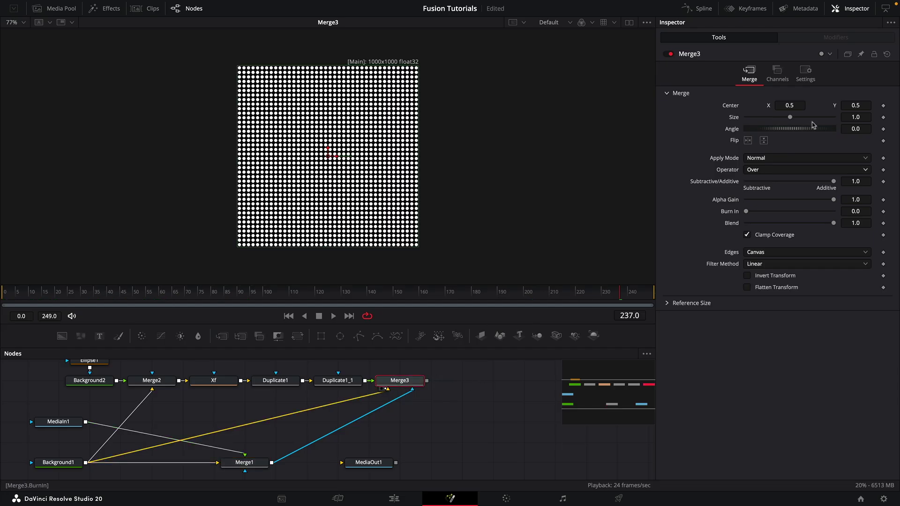
left_click(811, 73)
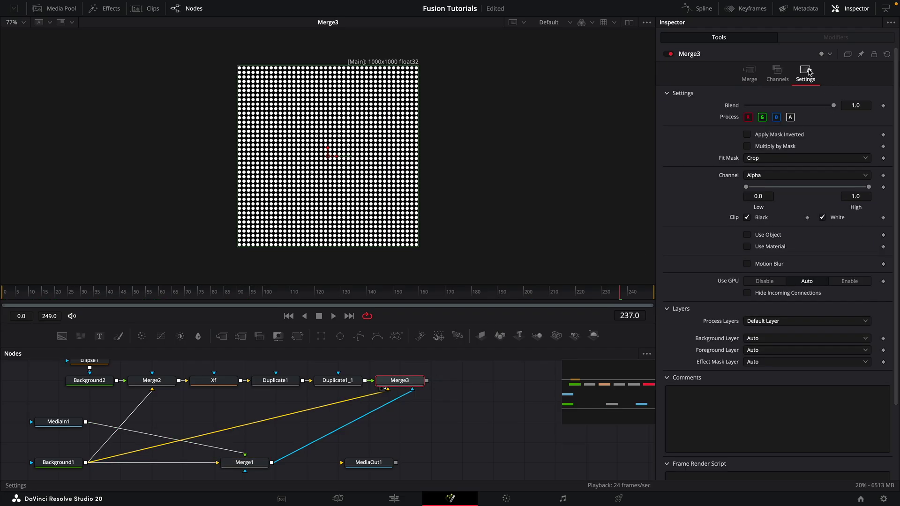
left_click(769, 175)
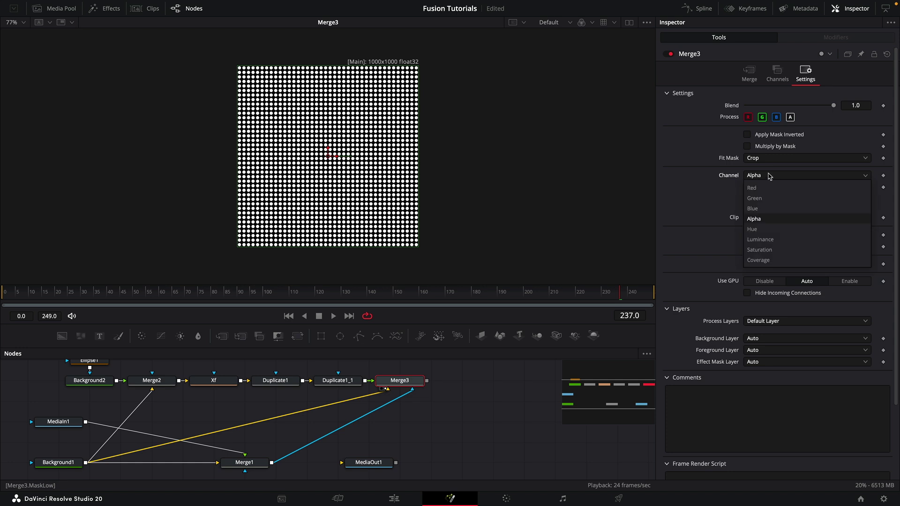
left_click(762, 240)
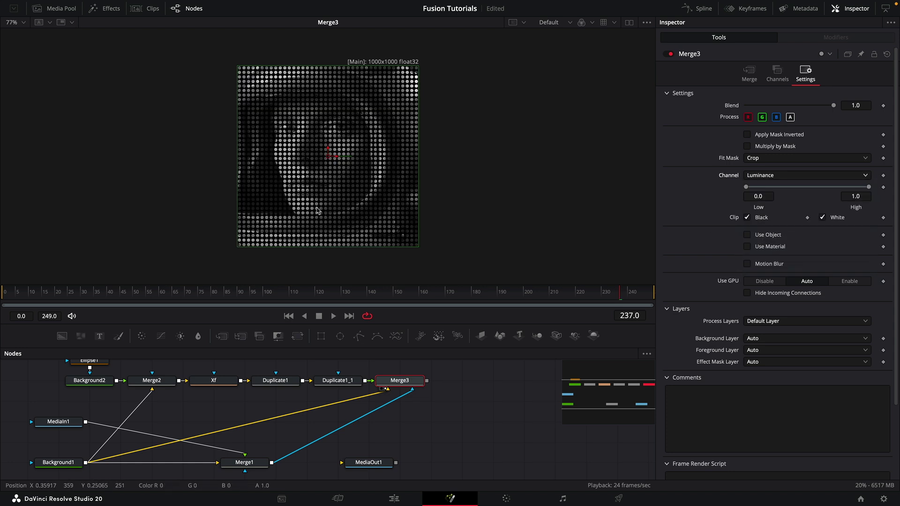
left_click(364, 196)
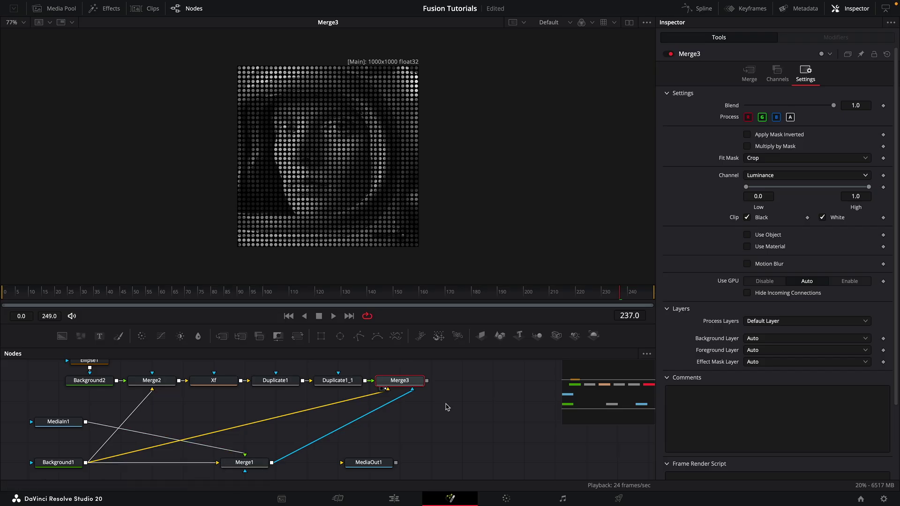
Step: Add a Blur node after Merge3 with a blur size of 5 and show it in the viewer
left_click_drag(445, 403, 409, 403)
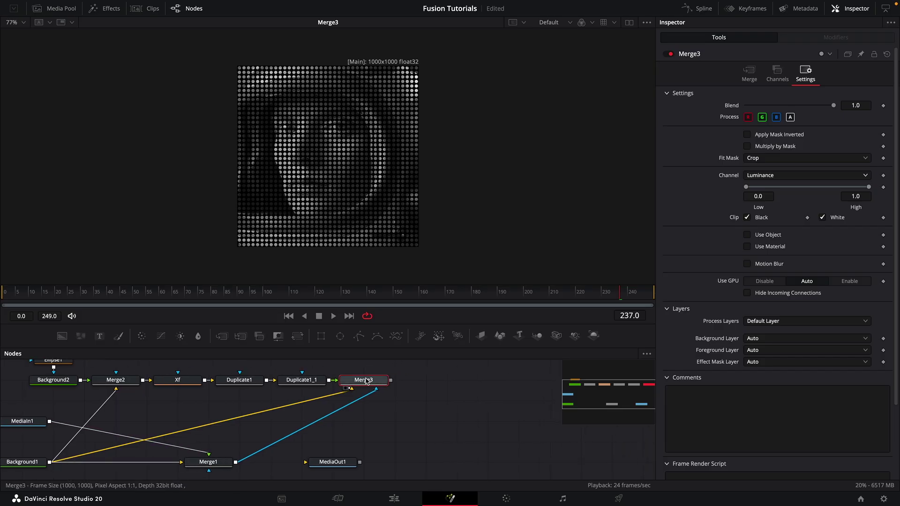
key("shift+space")
type("blur")
key("Return")
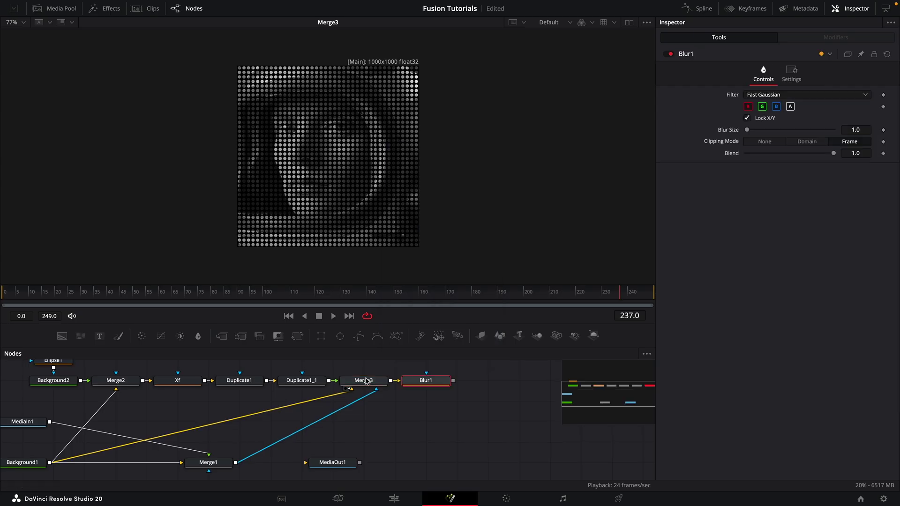
left_click(864, 130)
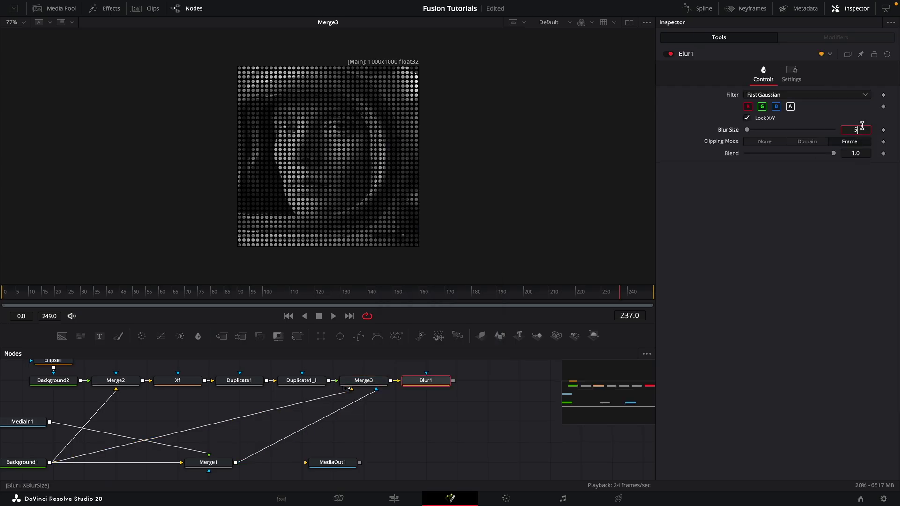
type("5")
key("Return")
key("1")
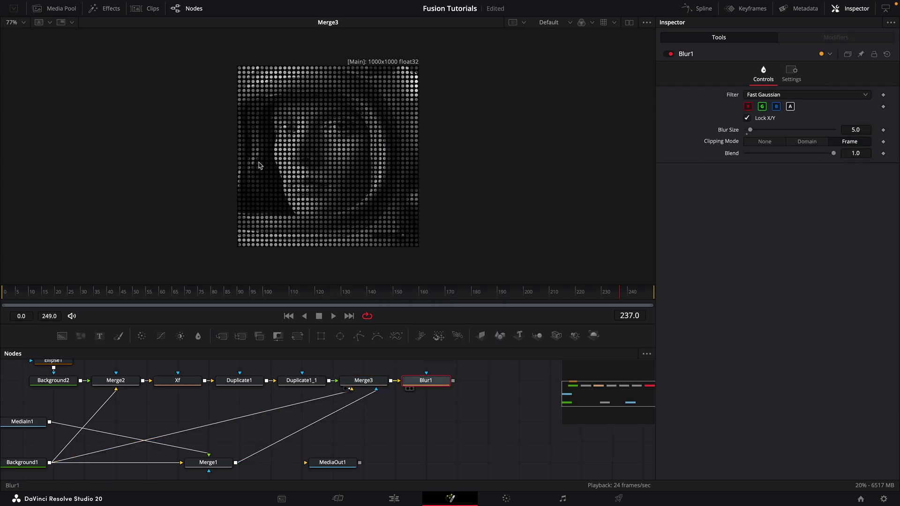
Step: Add a Brightness/Contrast node after Blur1 and show it in the viewer
key("shift+space")
type("bc")
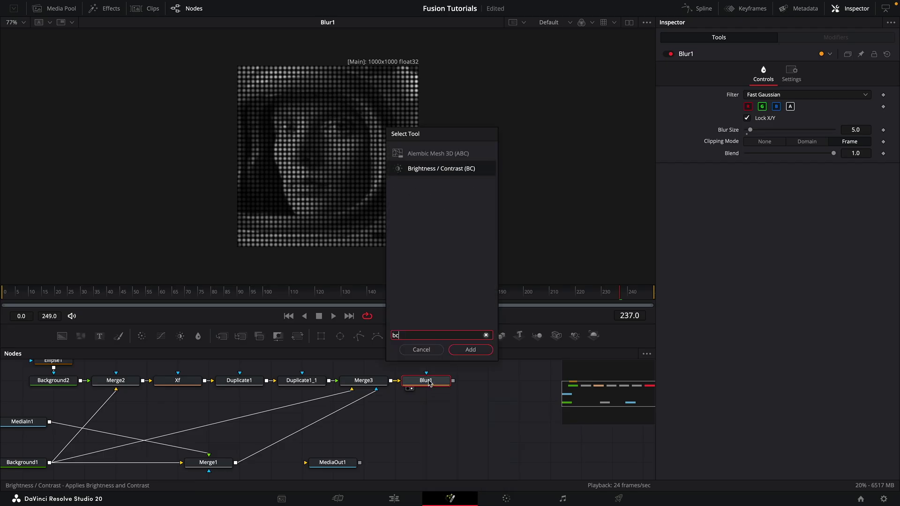
key("Return")
key("1")
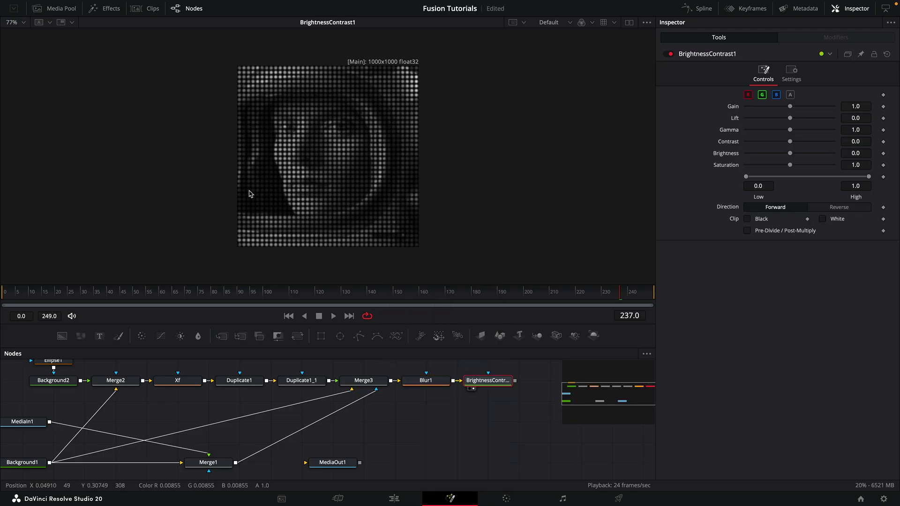
Step: Set the new Brightness/Contrast node's Low to 0.4 and High to 0.42
left_click(768, 188)
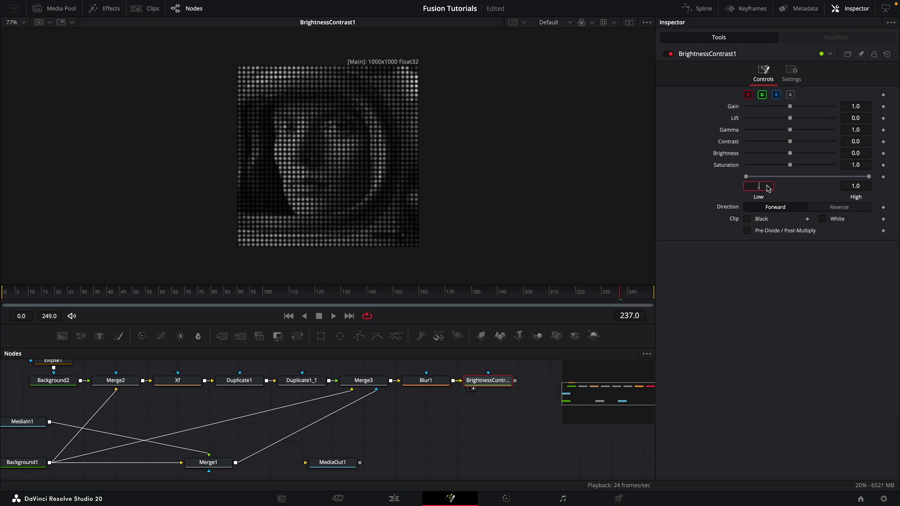
key("Tab")
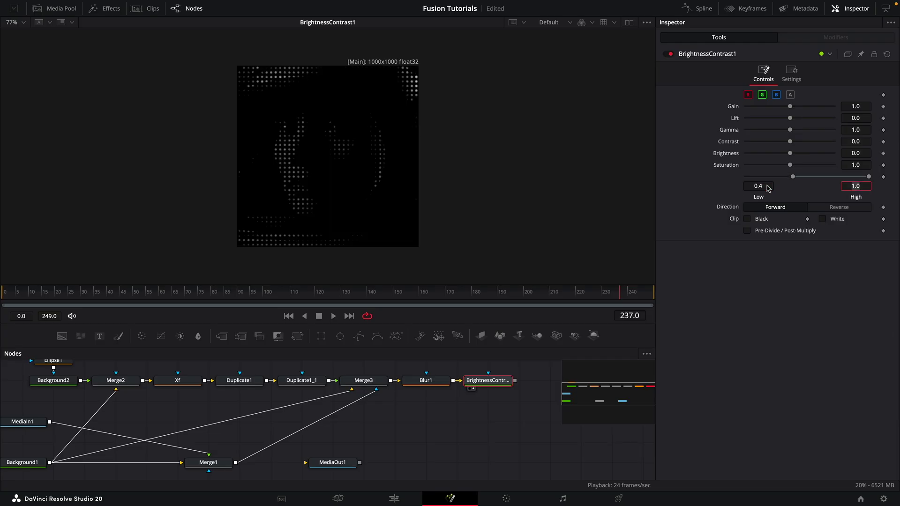
type(".42")
key("Tab")
Step: Go to frame 190, fit the image in an enlarged viewer, and save the project
left_click_drag(389, 292, 498, 309)
left_click(476, 221)
key("ctrl+f")
left_click_drag(412, 322, 412, 399)
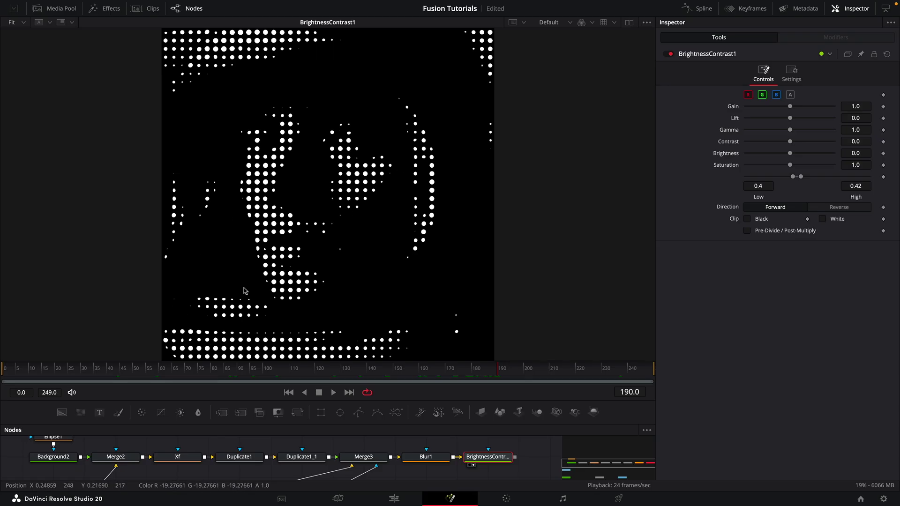
key("ctrl+s")
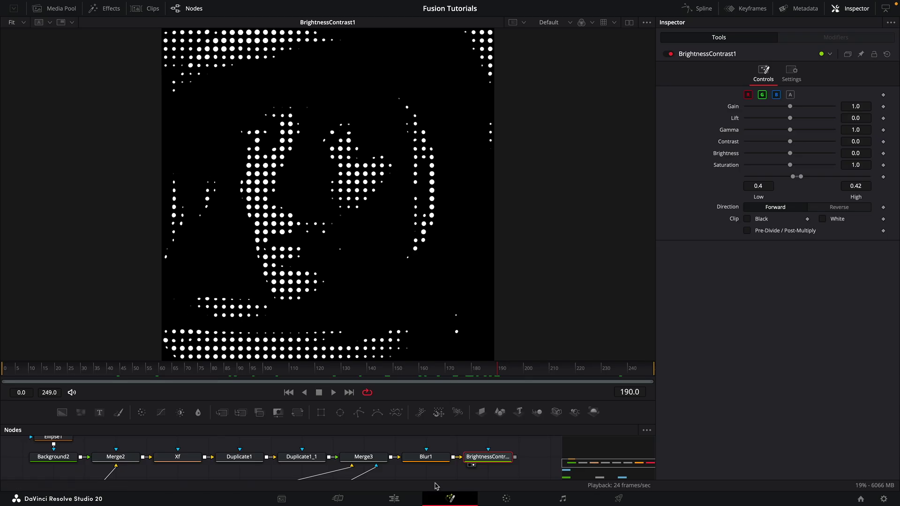
Step: Insert a Brightness/Contrast node between Merge3 and Blur1, with Lift set to 0.15 and Gamma to 0.97
left_click(424, 457, "ctrl")
left_click_drag(424, 457, 483, 453)
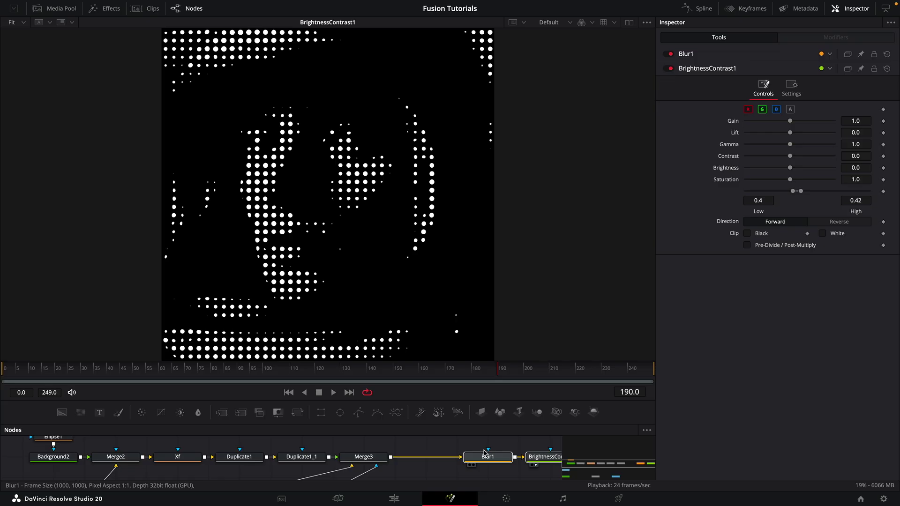
left_click(485, 453)
left_click(366, 459)
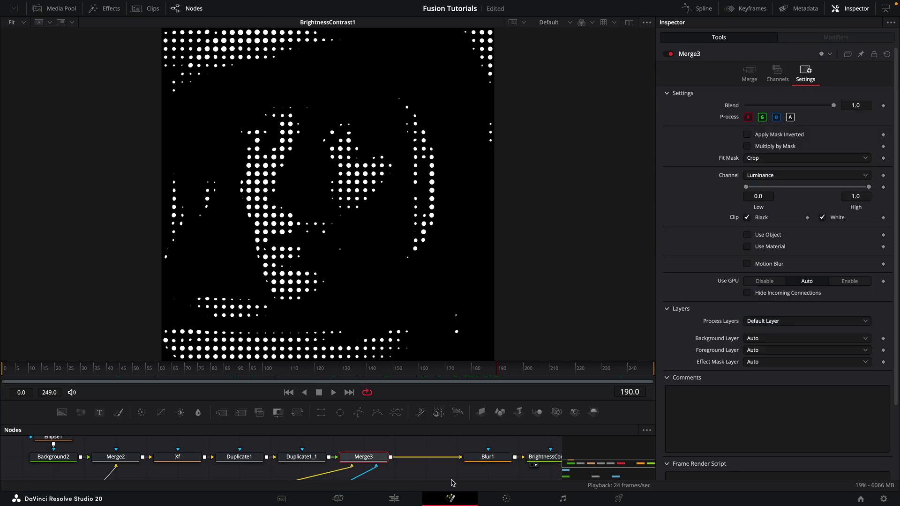
key("shift+space")
type("bc")
key("Return")
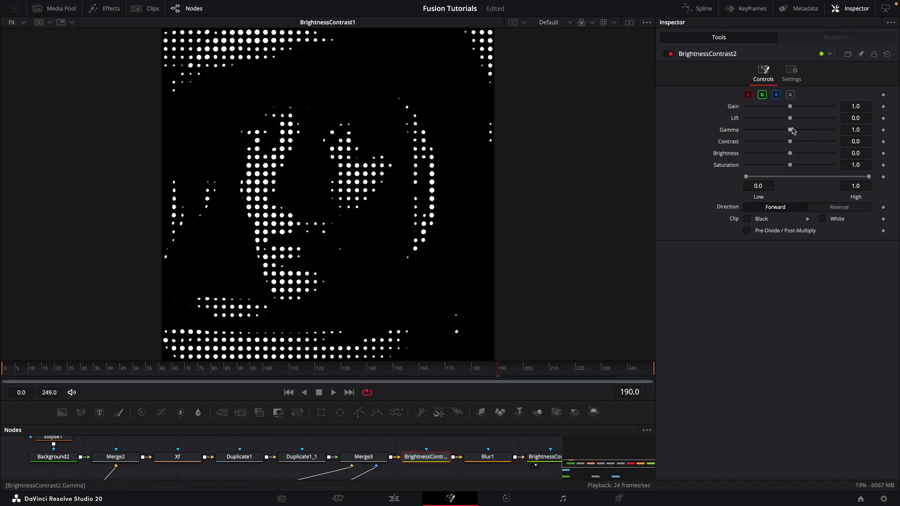
mouse_move(791, 132)
left_mouse_down()
mouse_move(807, 134)
mouse_move(796, 134)
mouse_move(796, 120)
mouse_move(786, 133)
left_mouse_up()
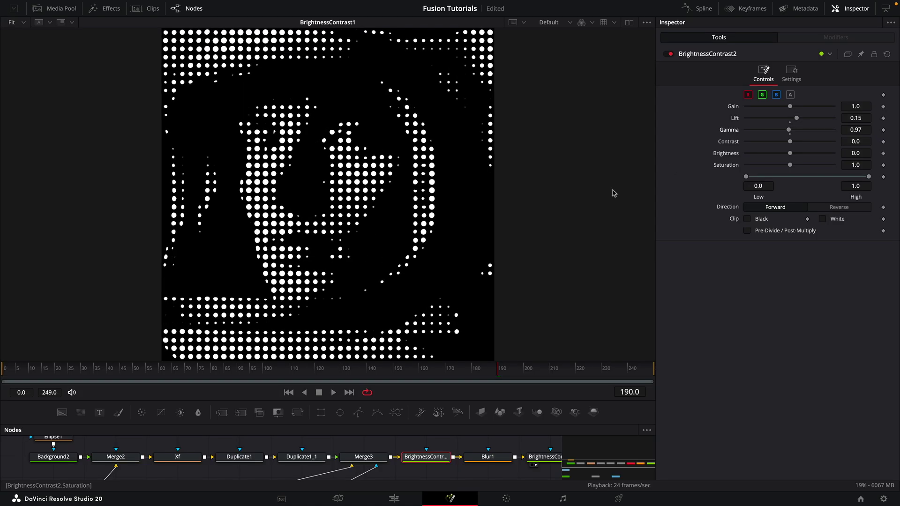
Step: View the image at 100%, set the Xf node's Size to 0.01 for smaller dots, and fit the image in the viewer
left_click(406, 227)
key("super+1")
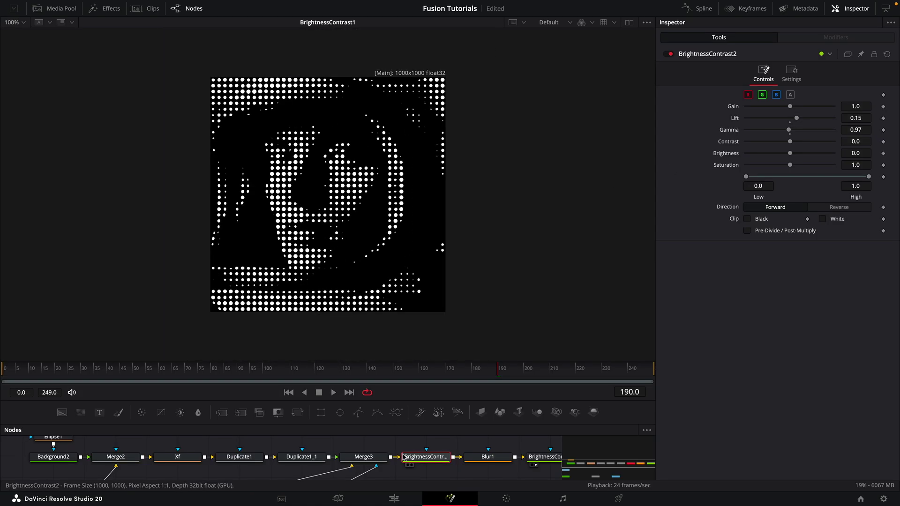
left_click(177, 456)
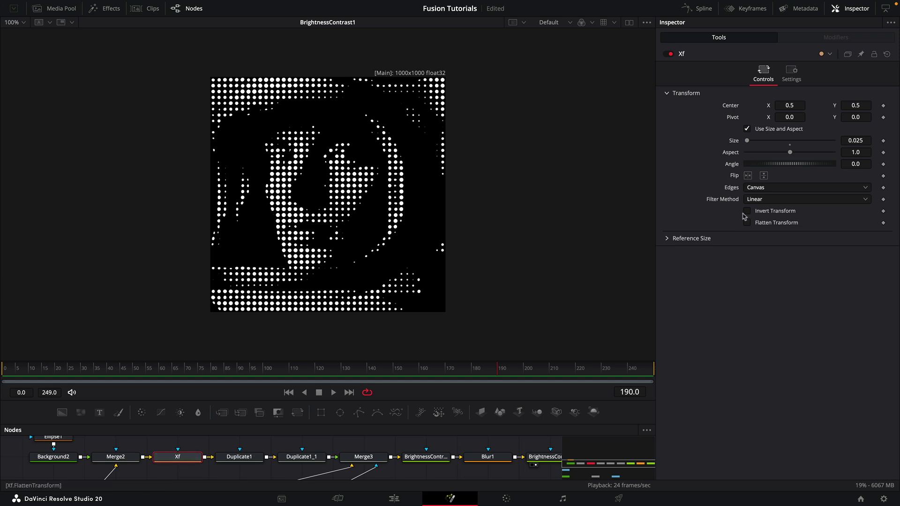
left_click(868, 139)
type(".01")
key("Tab")
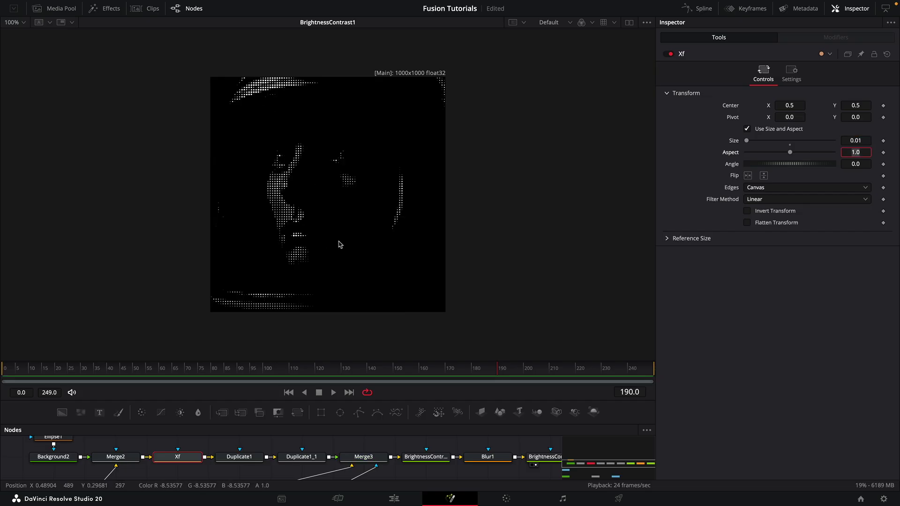
left_click(336, 217)
key("super+f")
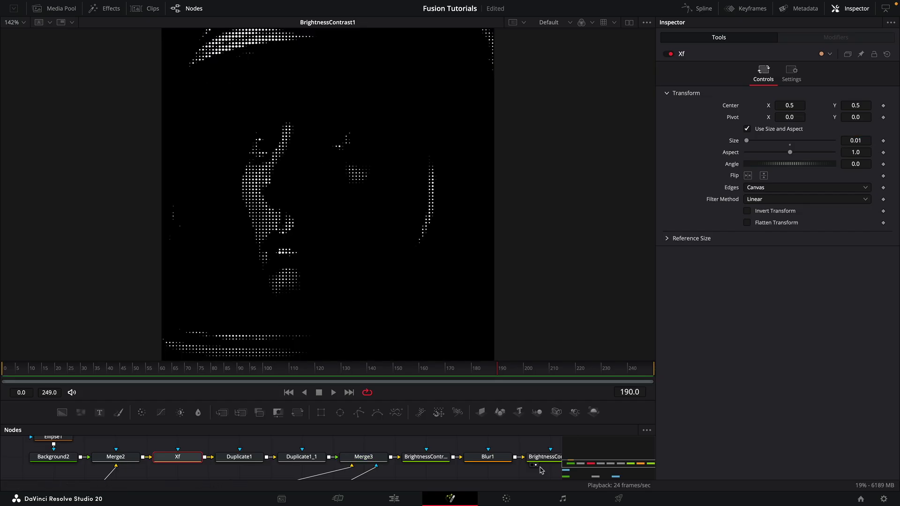
Step: Set BrightnessContrast1's Low to 0.34 and High to 0.384, and play back the footage to check the halftone
left_click_drag(525, 456, 413, 444)
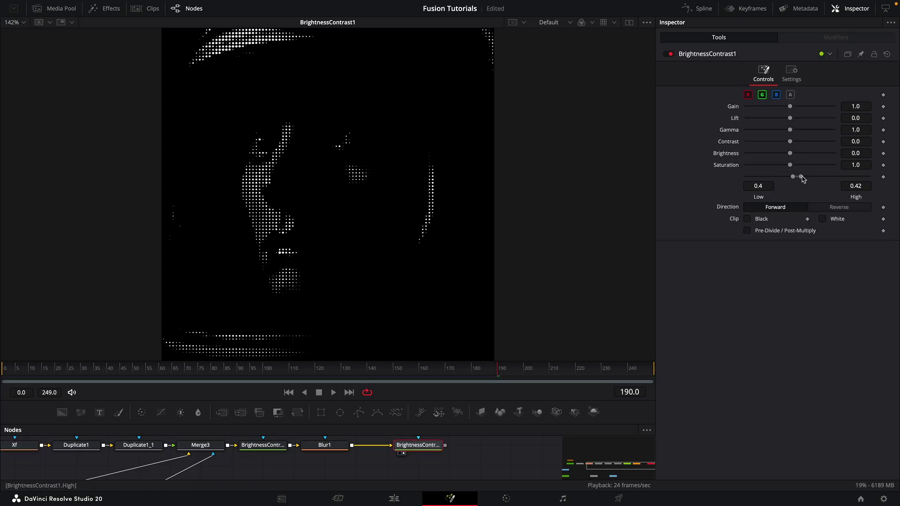
mouse_move(803, 178)
left_mouse_down()
mouse_move(787, 178)
mouse_move(796, 177)
left_mouse_up()
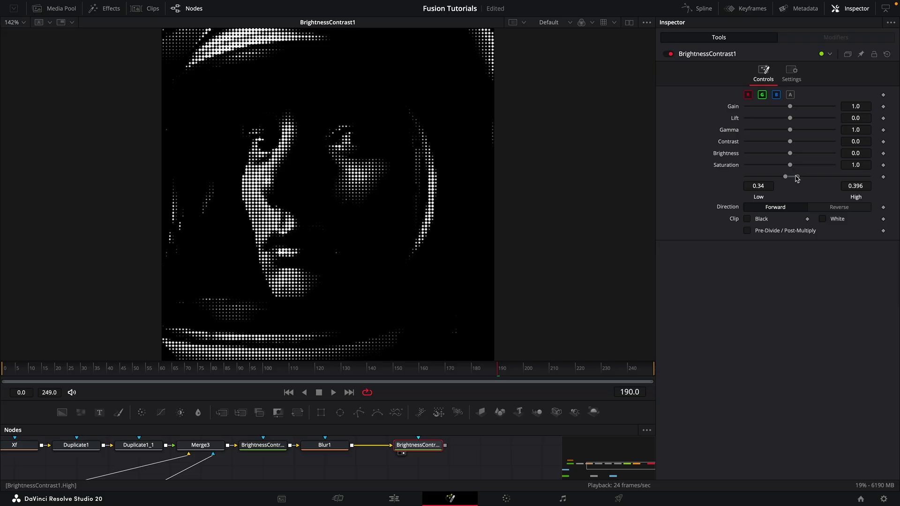
left_click(334, 392)
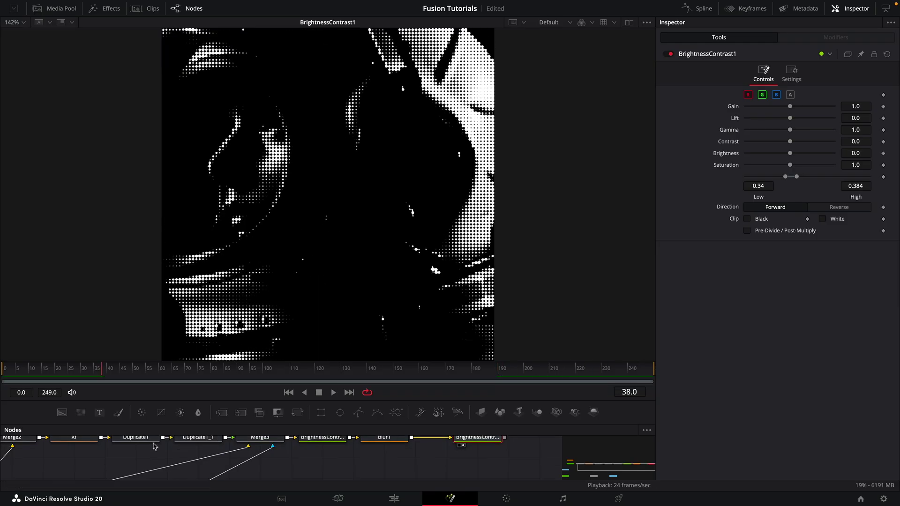
left_click(84, 440)
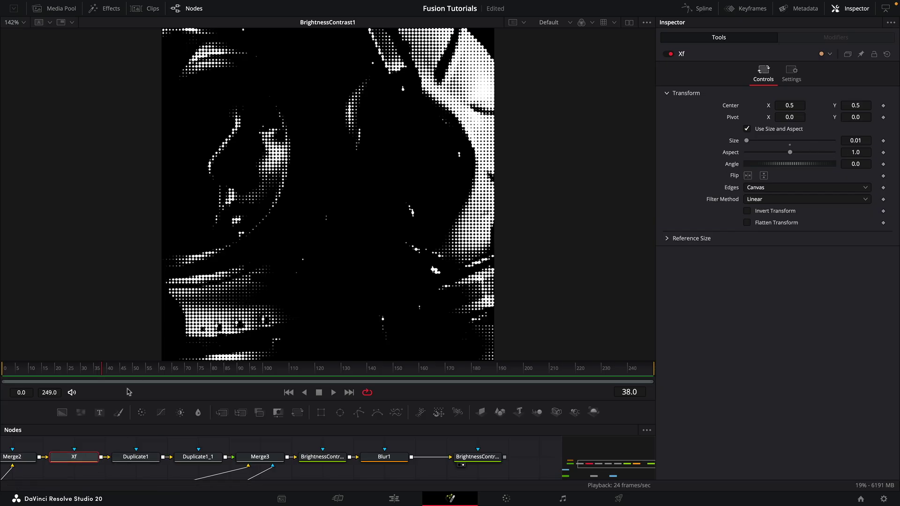
left_click(478, 445)
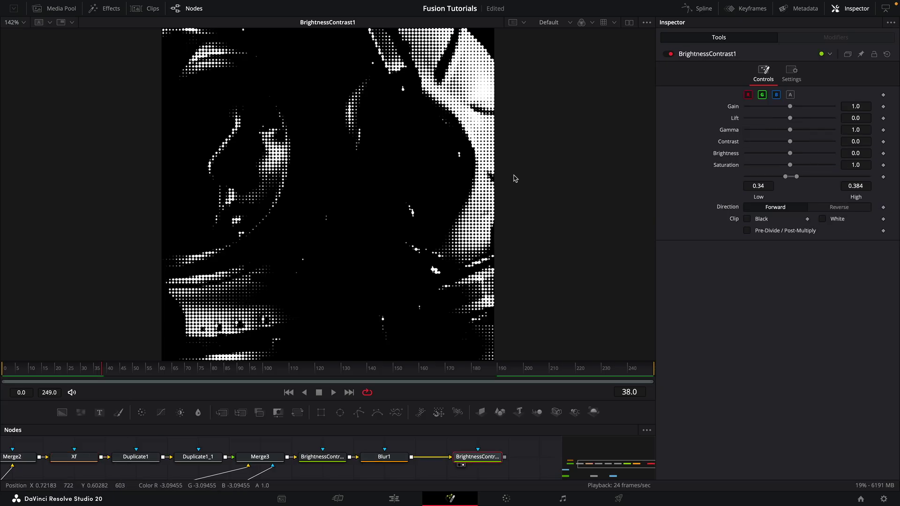
left_click_drag(278, 370, 498, 370)
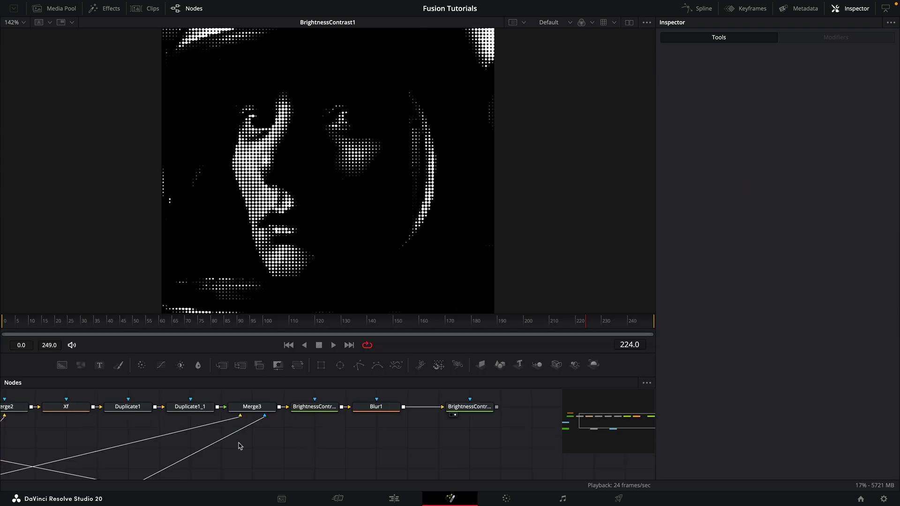
Step: Show Merge1 in the viewer and insert a Brightness/Contrast node between it and Merge3's effect mask input
left_click_drag(247, 448, 286, 434)
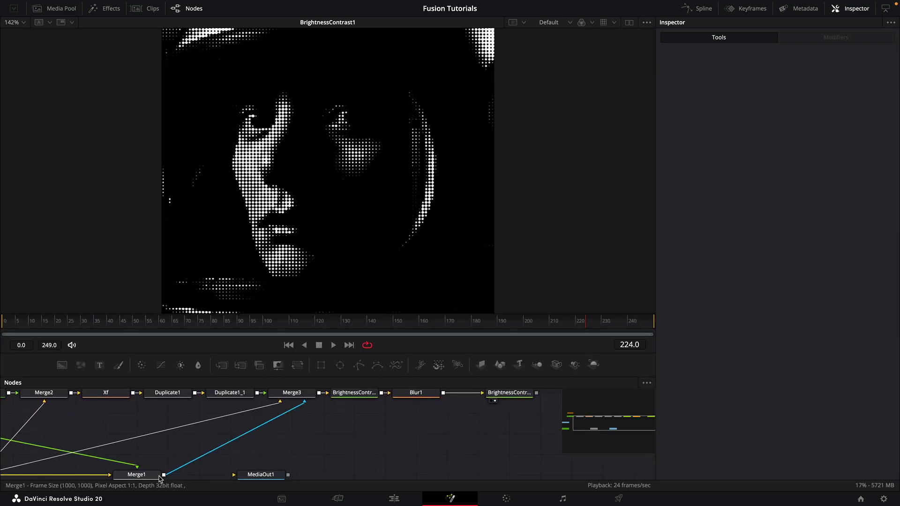
left_click_drag(124, 478, 262, 275)
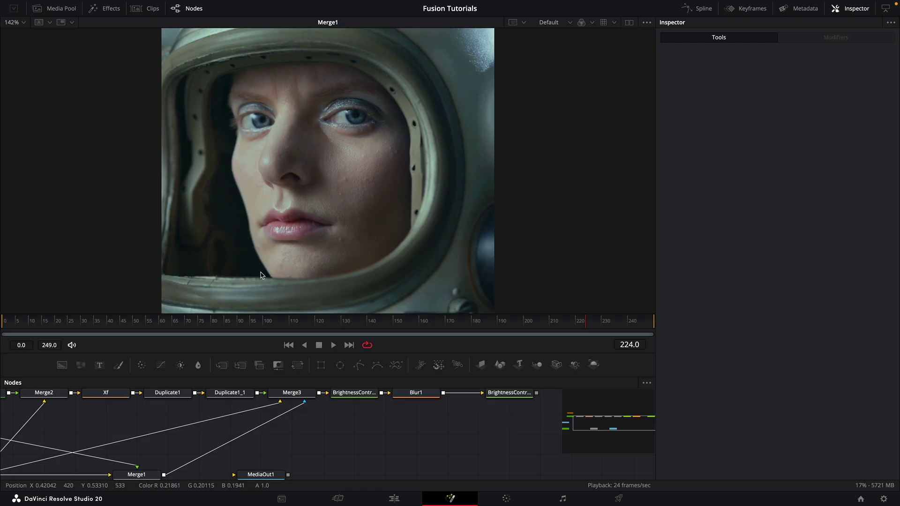
left_click(140, 478)
key("shift+space")
type("bri")
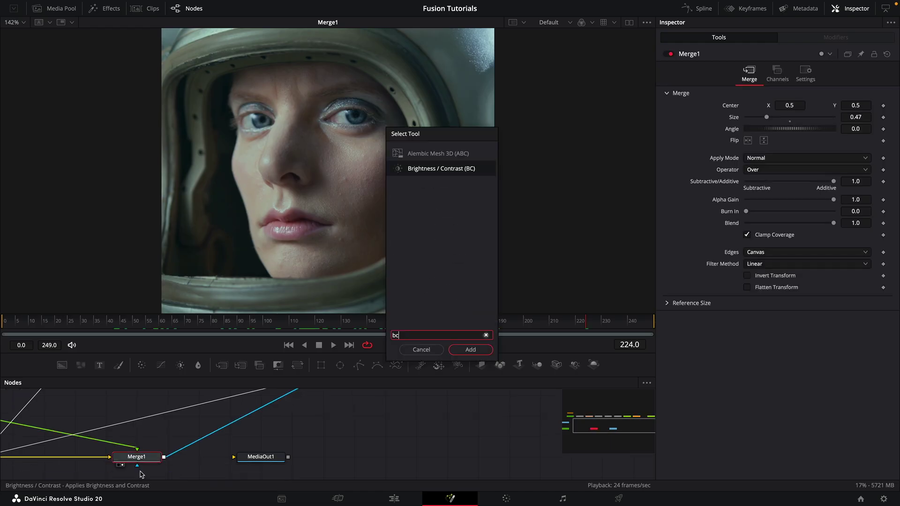
key("Return")
left_click_drag(208, 457, 271, 425)
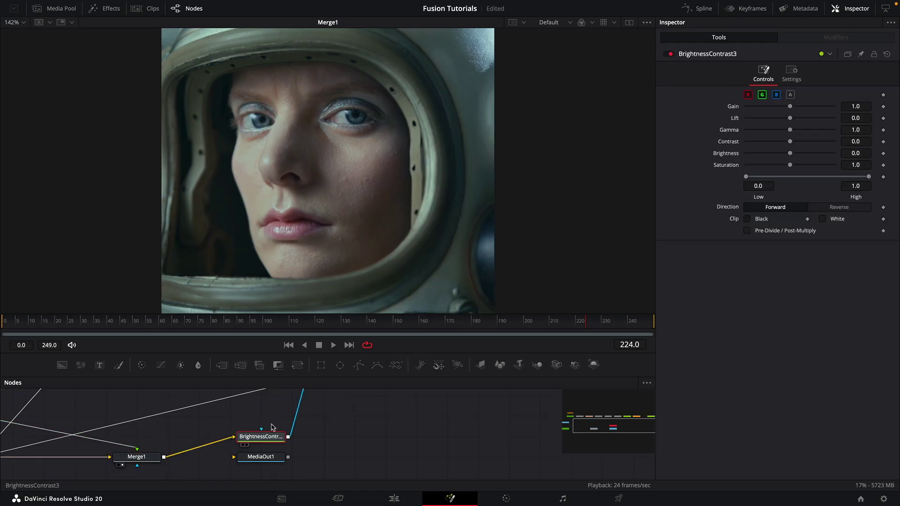
left_click_drag(346, 435, 321, 472)
Step: Show BrightnessContrast1 in the viewer, and set Gamma to 1.6 on the Brightness/Contrast node feeding Merge3's mask
left_click_drag(494, 415, 392, 176)
left_click_drag(240, 475, 271, 454)
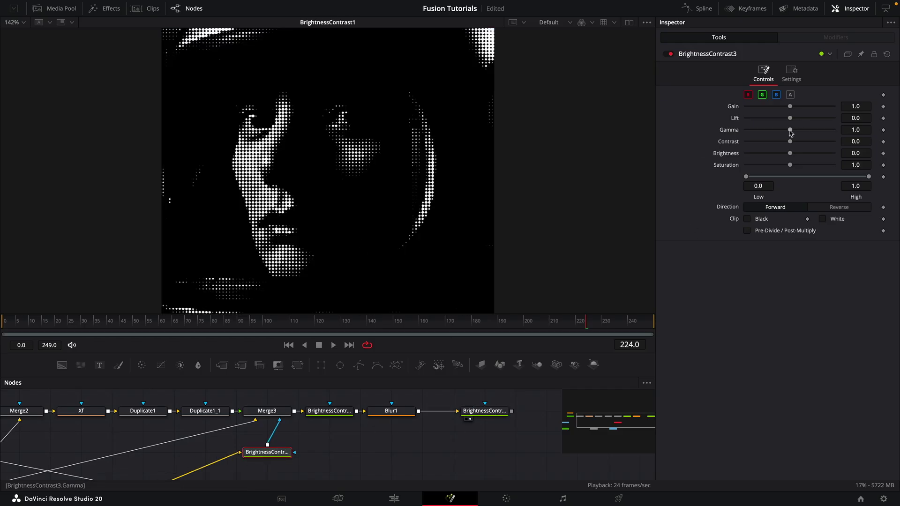
left_click_drag(791, 133, 796, 133)
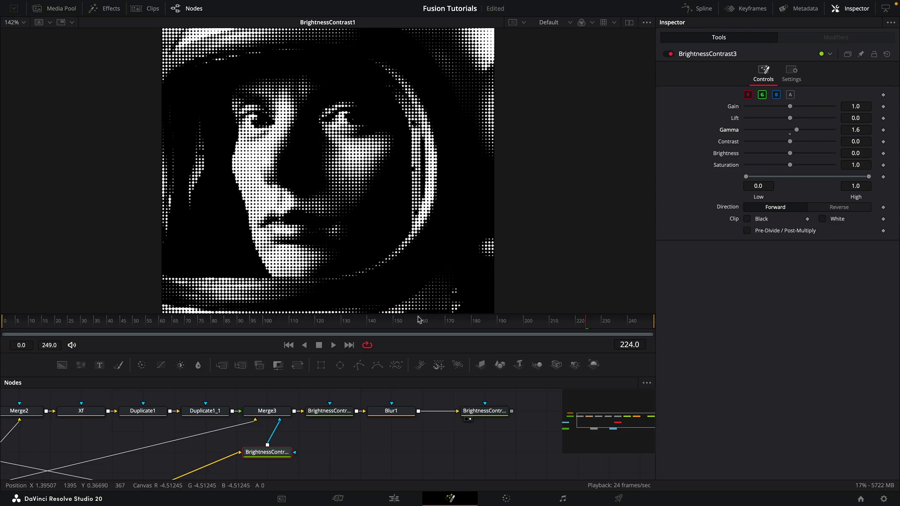